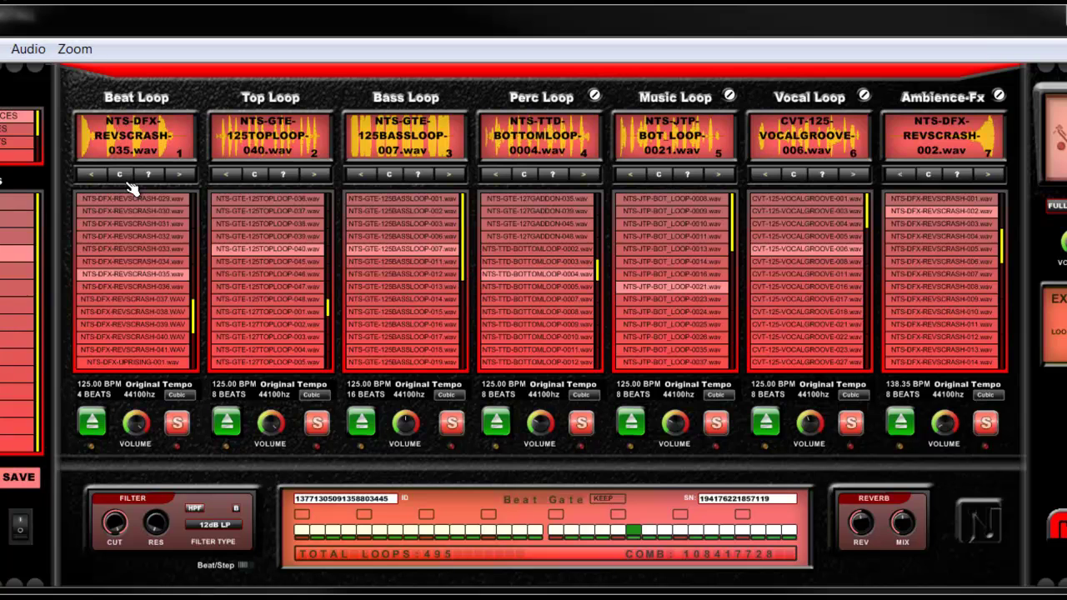
# Step: Browse the Beat Loop folder chooser to NTS Audio Labs > Remix > Loops and close it without loading a folder
pyautogui.moveTo(199, 327); pyautogui.dragTo(207, 209)
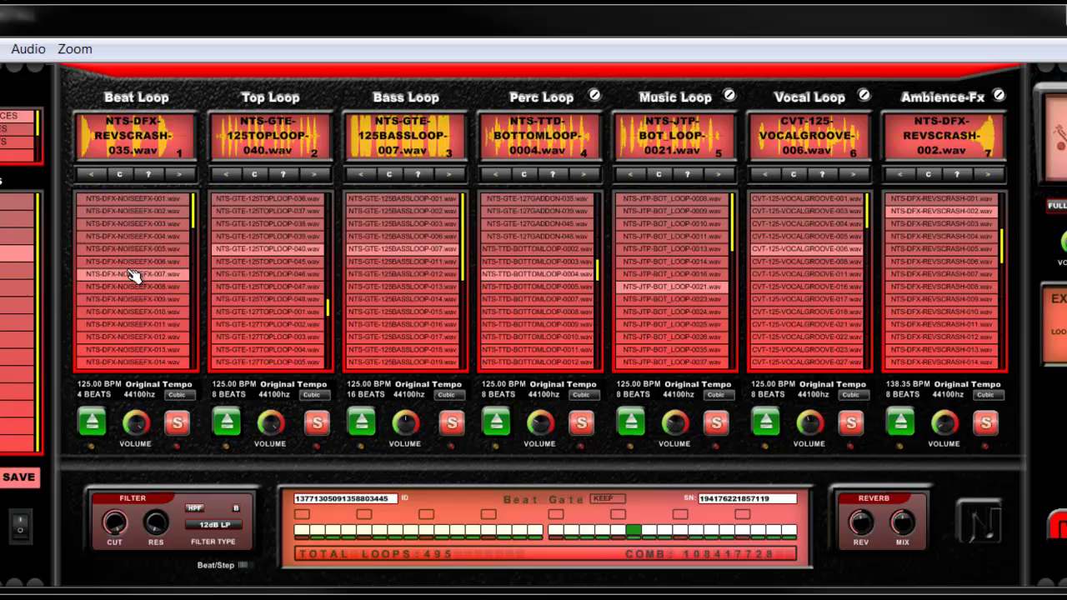
pyautogui.click(140, 97)
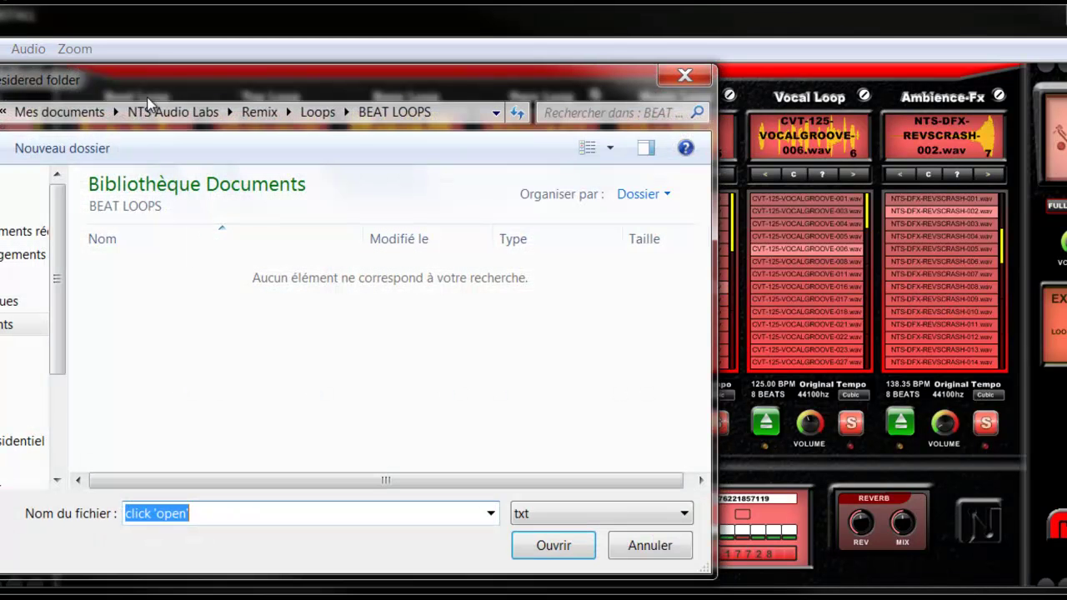
pyautogui.click(17, 325)
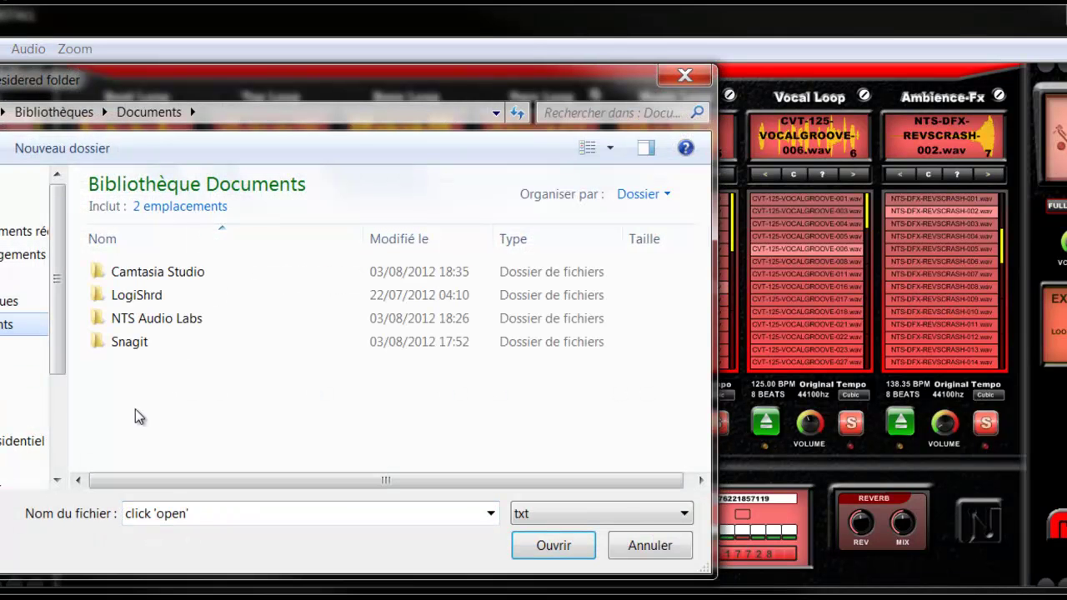
pyautogui.doubleClick(156, 319)
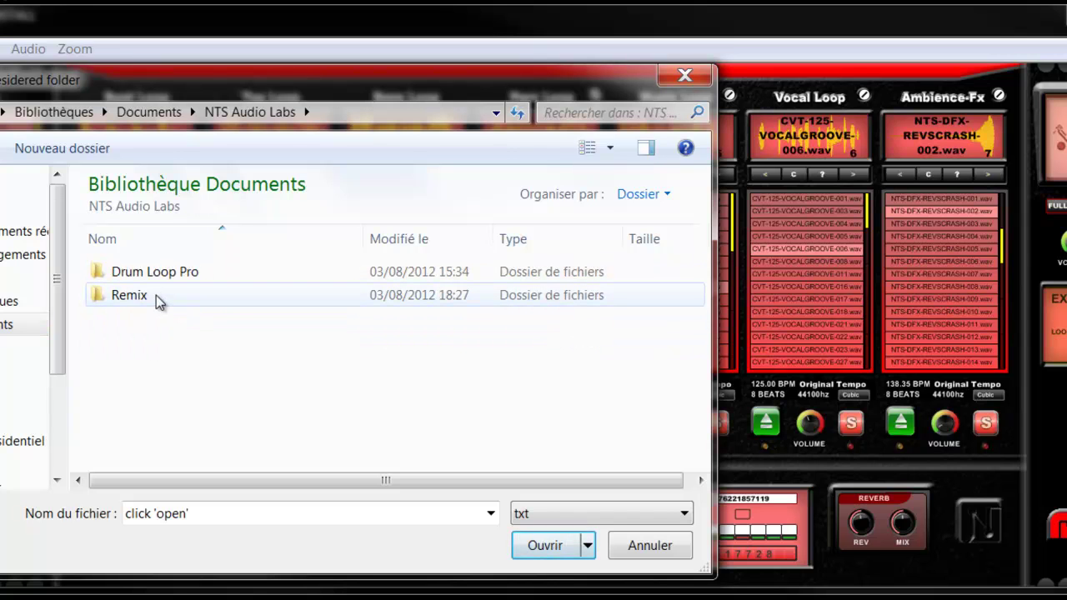
pyautogui.doubleClick(156, 295)
pyautogui.click(154, 276)
pyautogui.doubleClick(154, 276)
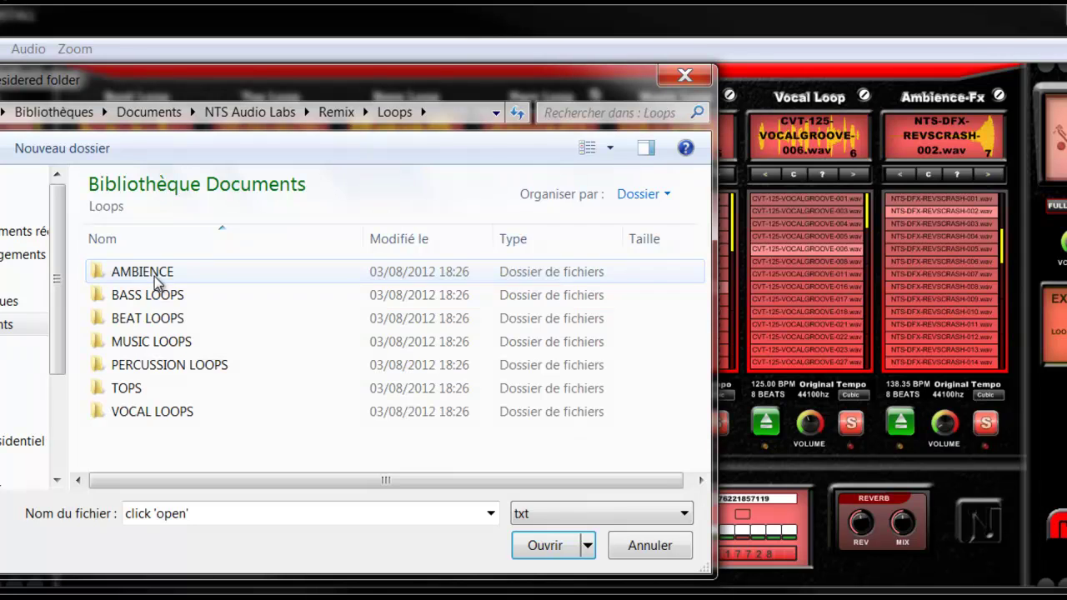
pyautogui.click(681, 548)
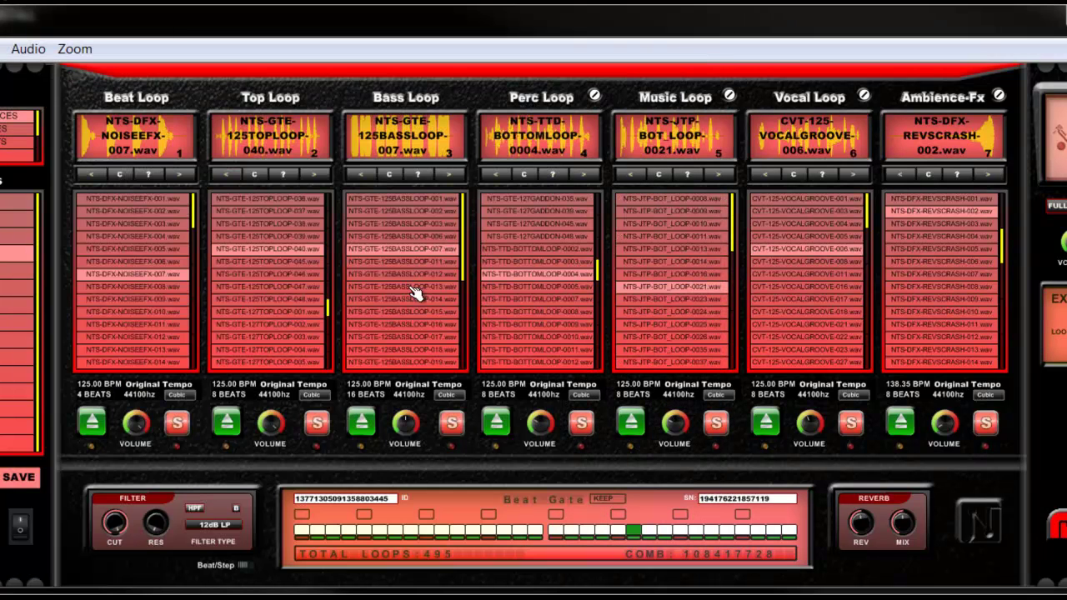
# Step: Step the Beat Loop track forward through its list to NTS-DFX-NOISEEFX-013.wav
pyautogui.click(180, 175)
pyautogui.click(180, 174)
pyautogui.click(180, 175)
pyautogui.click(180, 174)
pyautogui.click(180, 174)
pyautogui.click(180, 174)
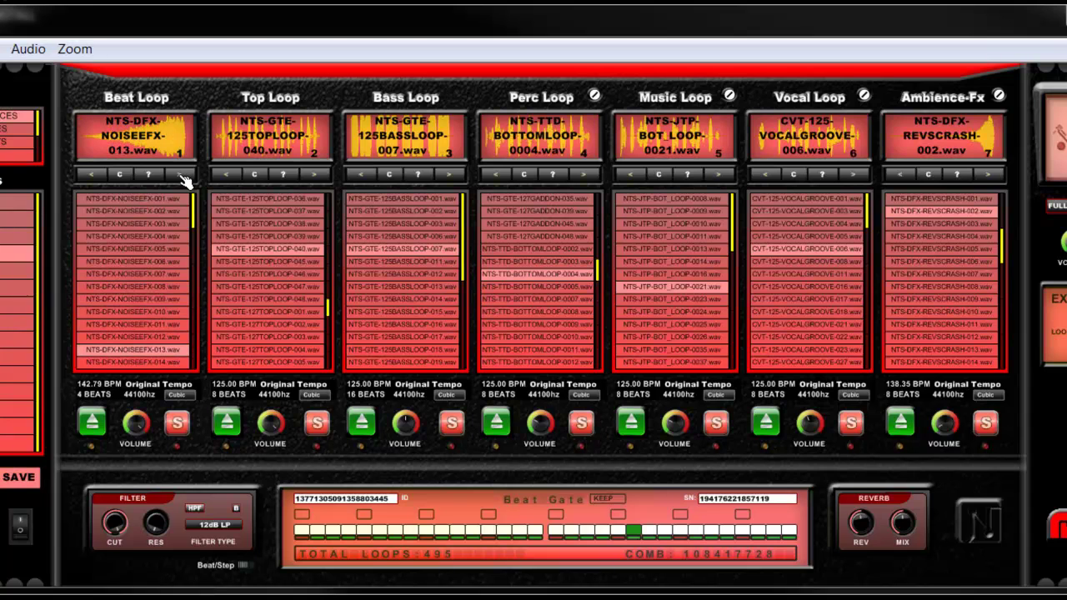
# Step: Step the Top Loop track forward to NTS-GTE-125TOPLOOP-047.wav and the Bass Loop track to NTS-GTE-125BASSLOOP-012.wav
pyautogui.click(320, 175)
pyautogui.click(320, 175)
pyautogui.click(321, 175)
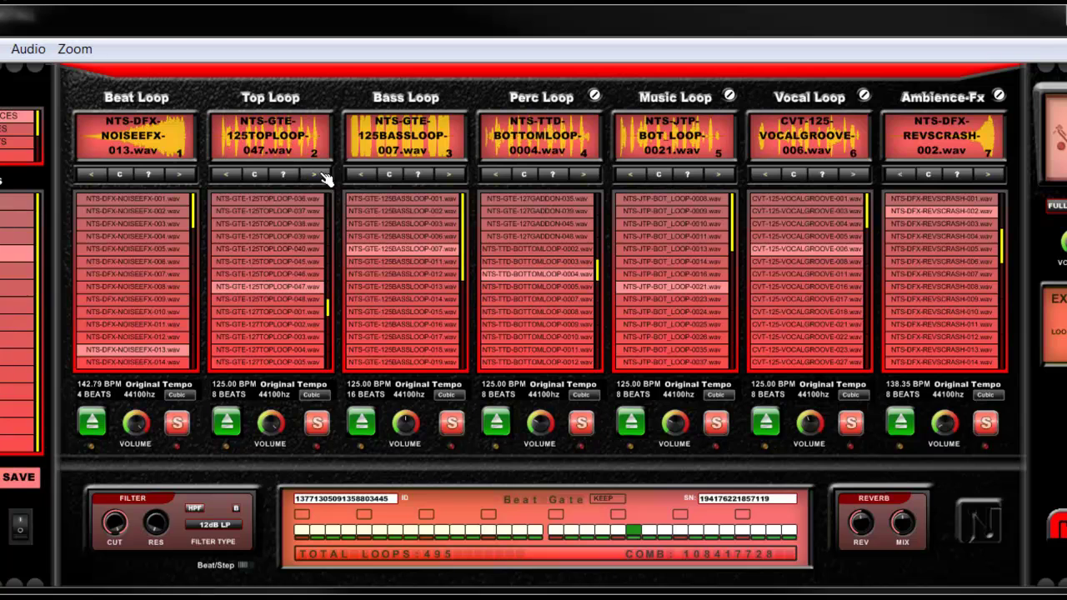
pyautogui.click(457, 175)
pyautogui.click(458, 175)
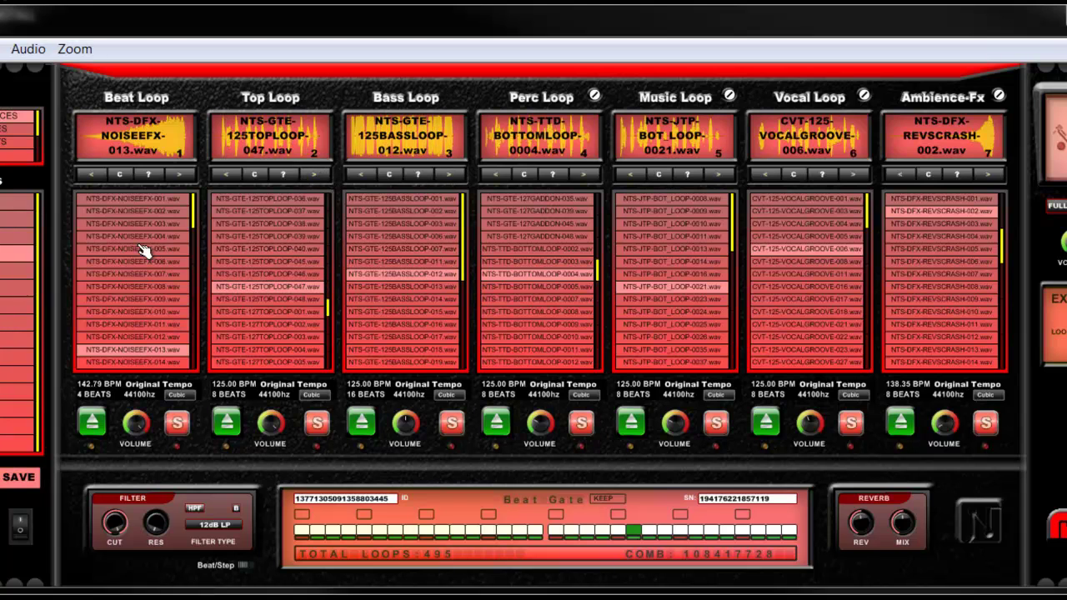
# Step: Clear the loaded loop from all seven tracks, from Beat Loop through Ambience-Fx
pyautogui.click(122, 176)
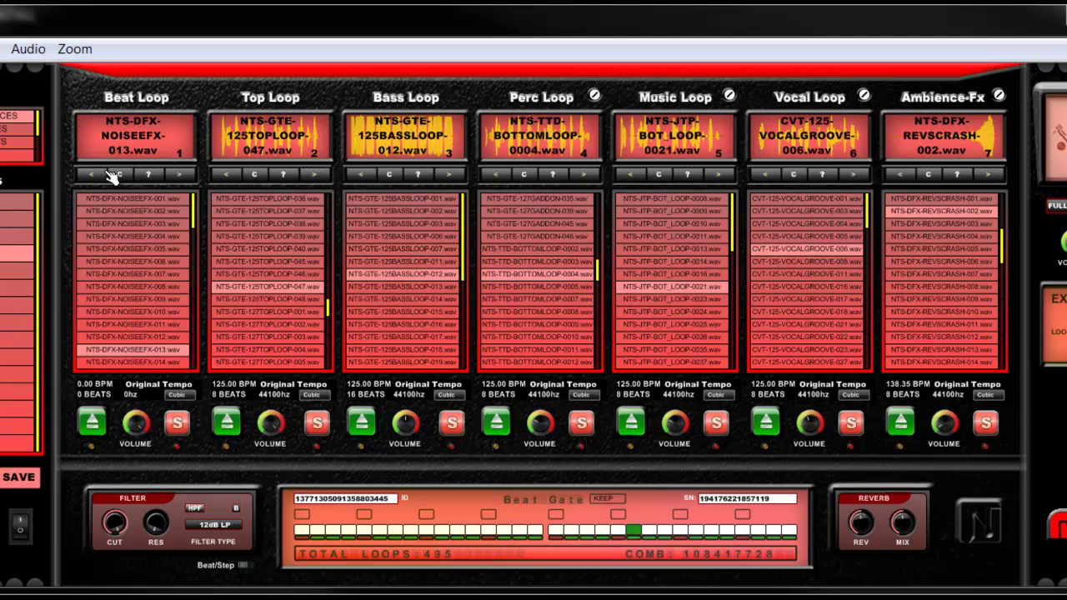
pyautogui.click(256, 175)
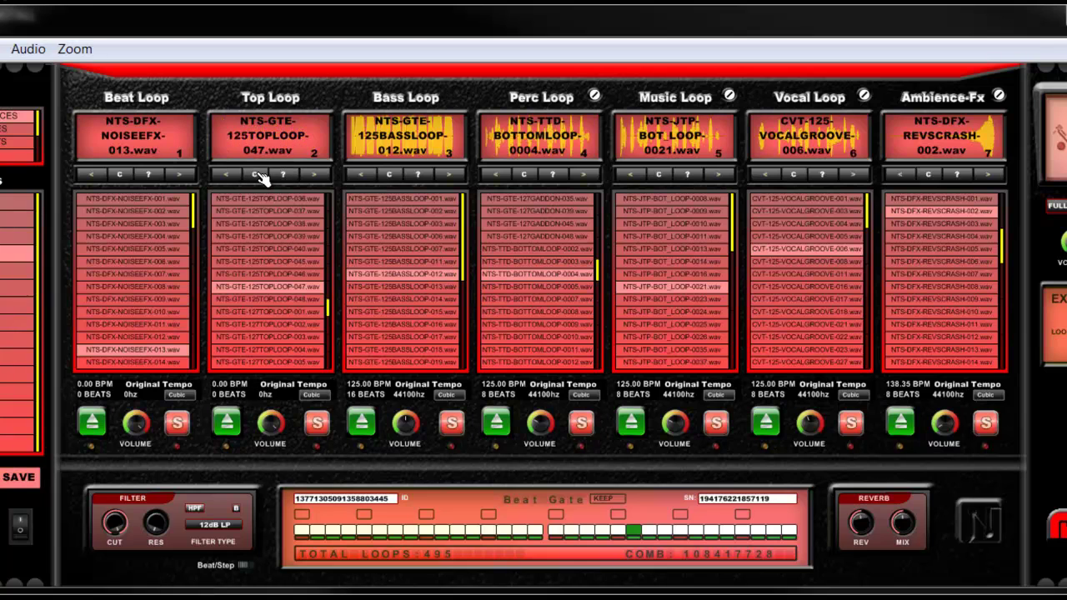
pyautogui.click(389, 175)
pyautogui.click(524, 177)
pyautogui.click(659, 177)
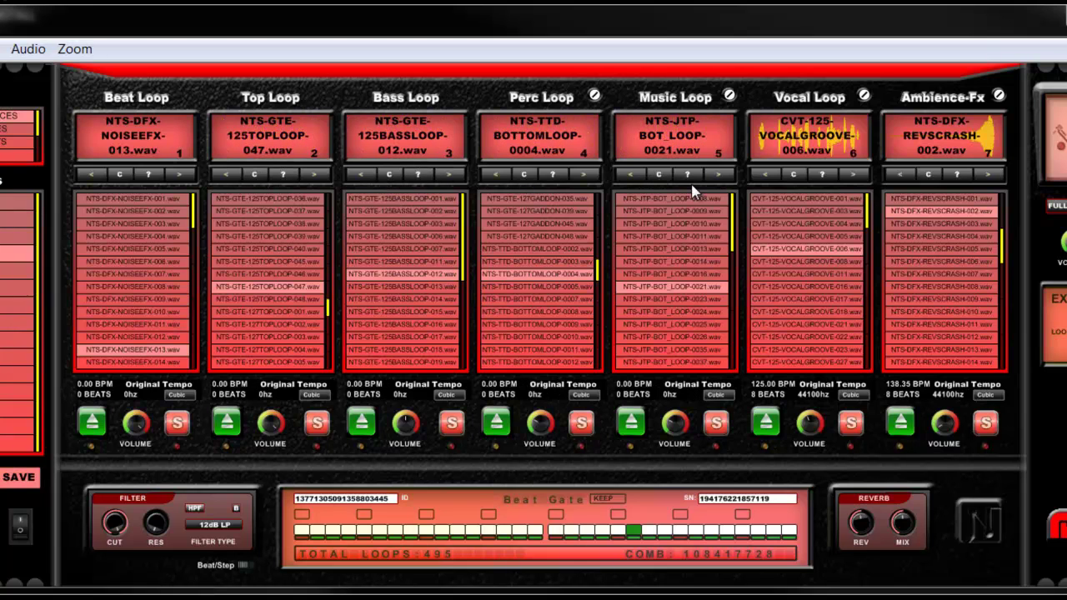
pyautogui.click(794, 175)
pyautogui.click(928, 175)
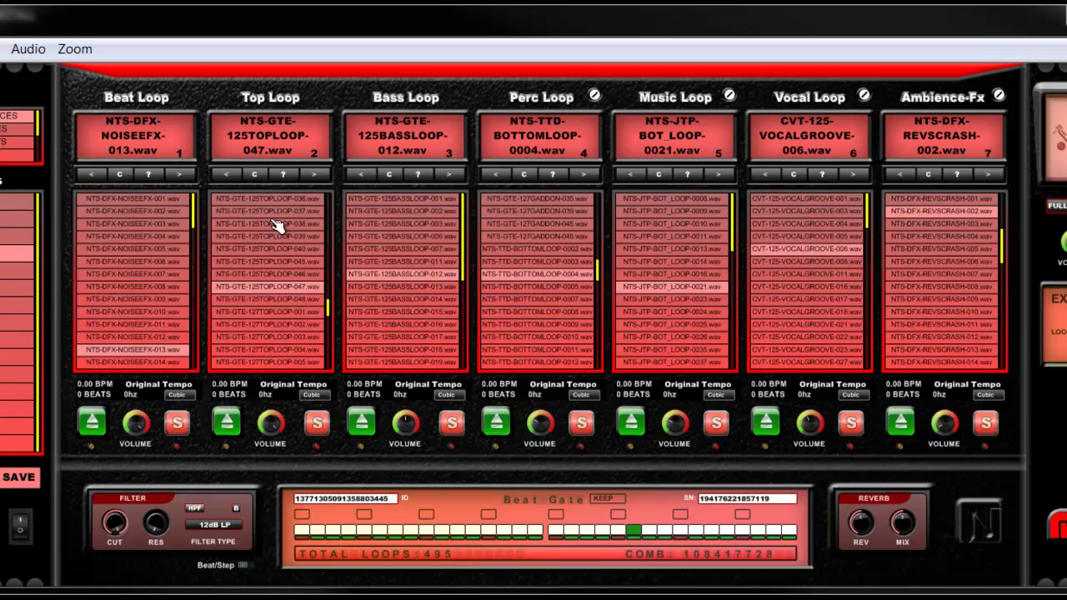
# Step: Load randomly chosen loops individually into the Beat Loop, Top Loop, Bass Loop and Perc Loop tracks
pyautogui.click(149, 175)
pyautogui.click(148, 175)
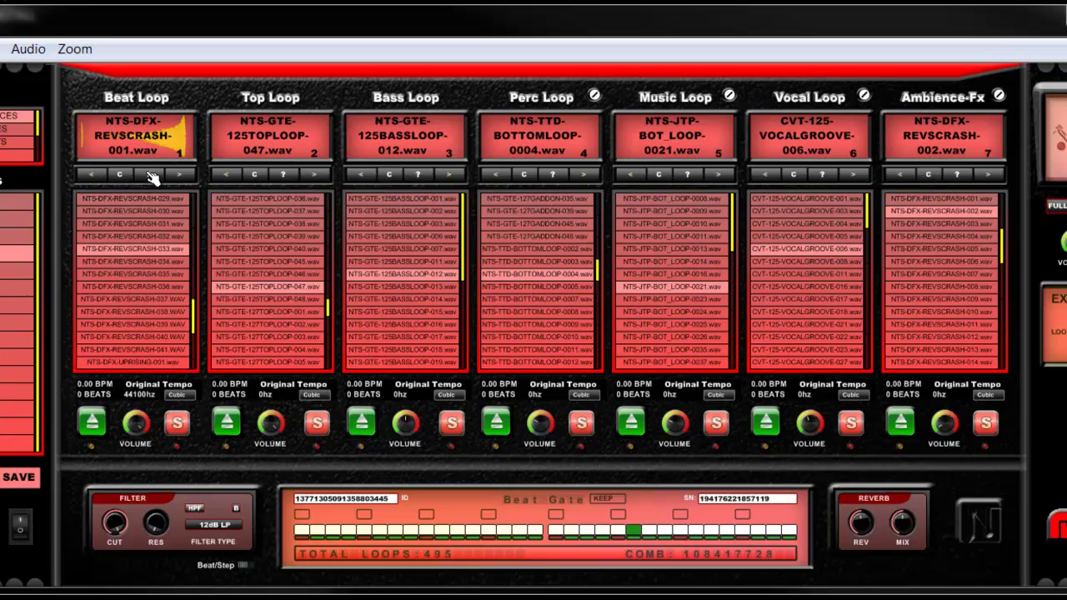
pyautogui.click(148, 175)
pyautogui.click(283, 175)
pyautogui.click(283, 175)
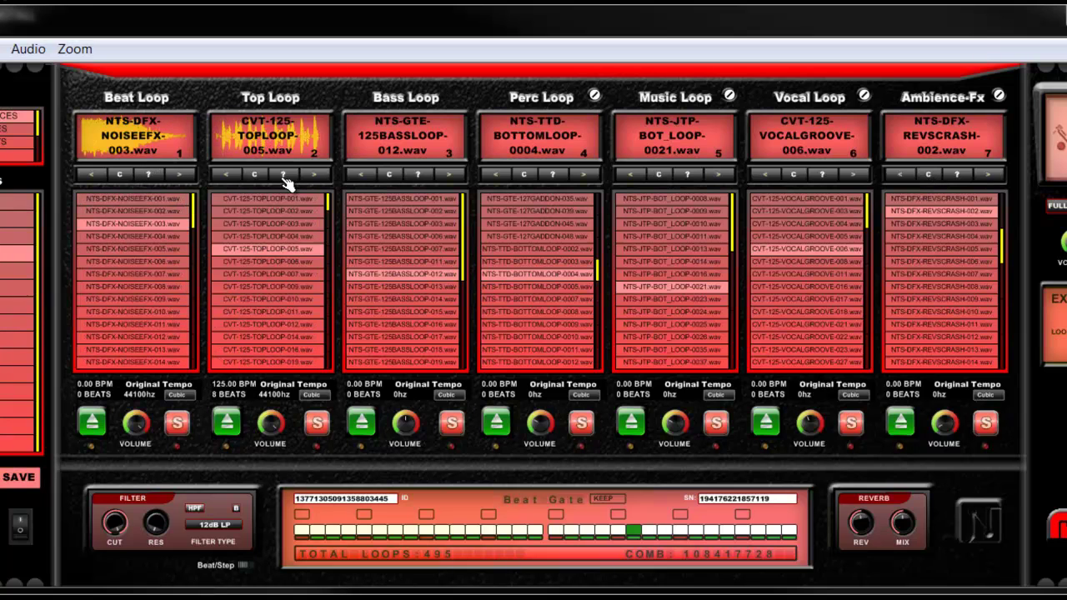
pyautogui.click(283, 175)
pyautogui.click(422, 177)
pyautogui.click(422, 177)
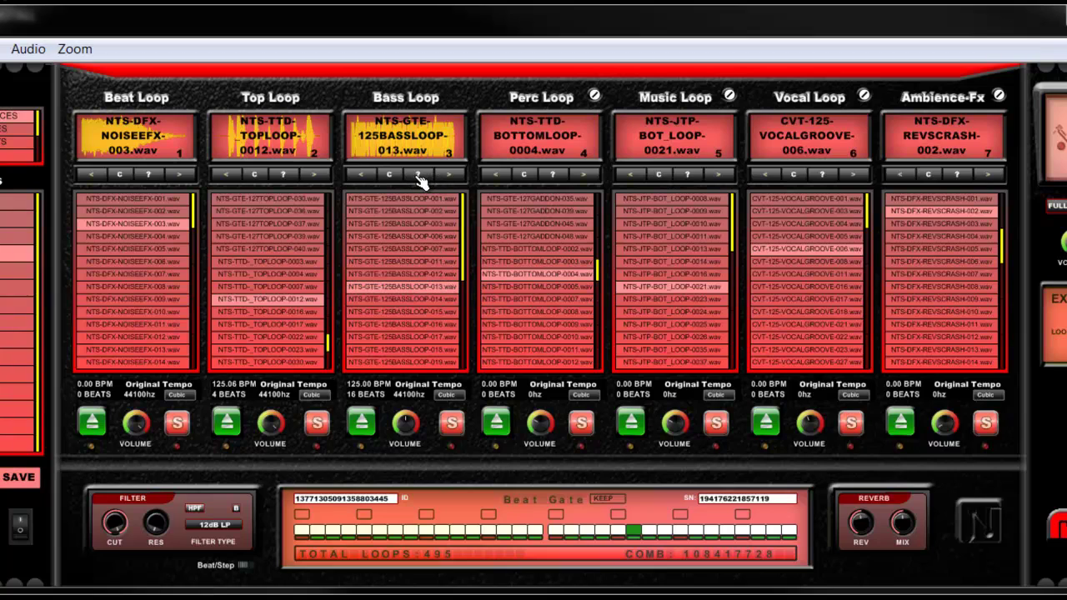
pyautogui.click(560, 179)
pyautogui.click(563, 178)
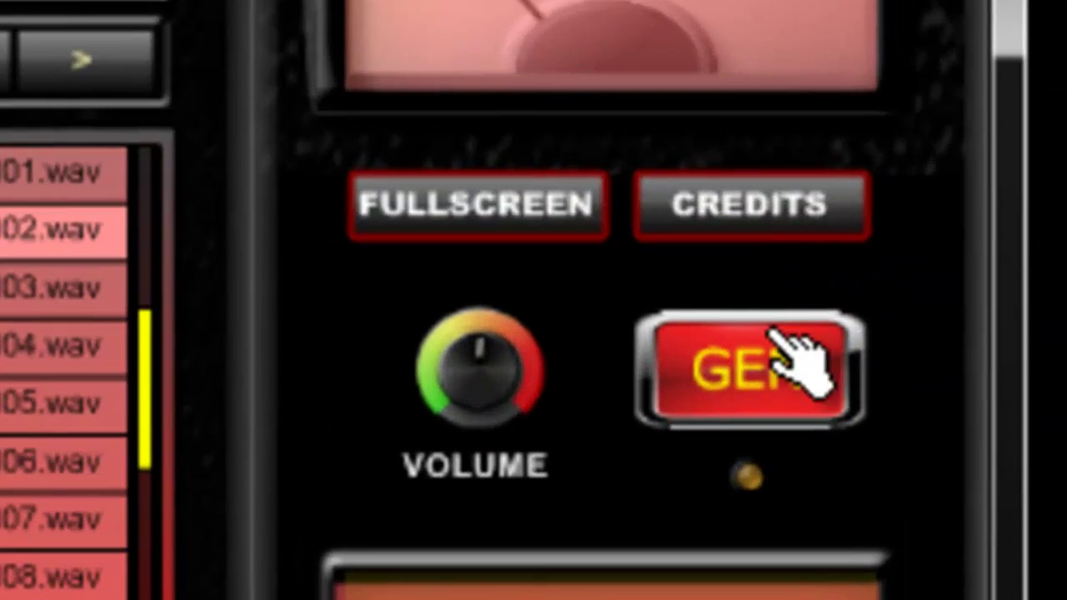
# Step: Generate new random loop combinations across all seven tracks several times
pyautogui.click(775, 337)
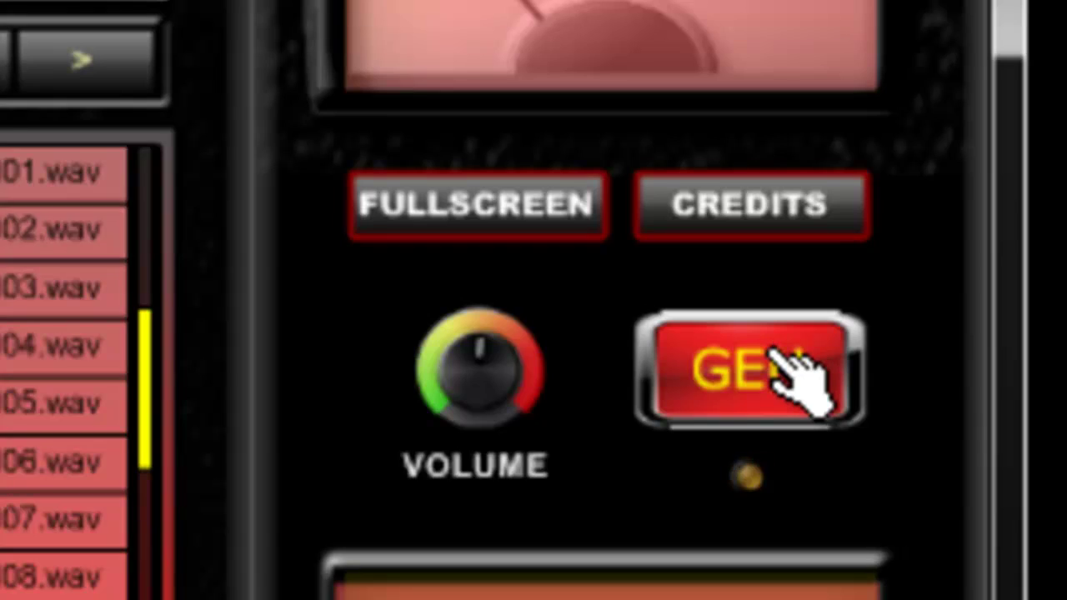
pyautogui.click(777, 346)
pyautogui.click(796, 375)
pyautogui.click(797, 375)
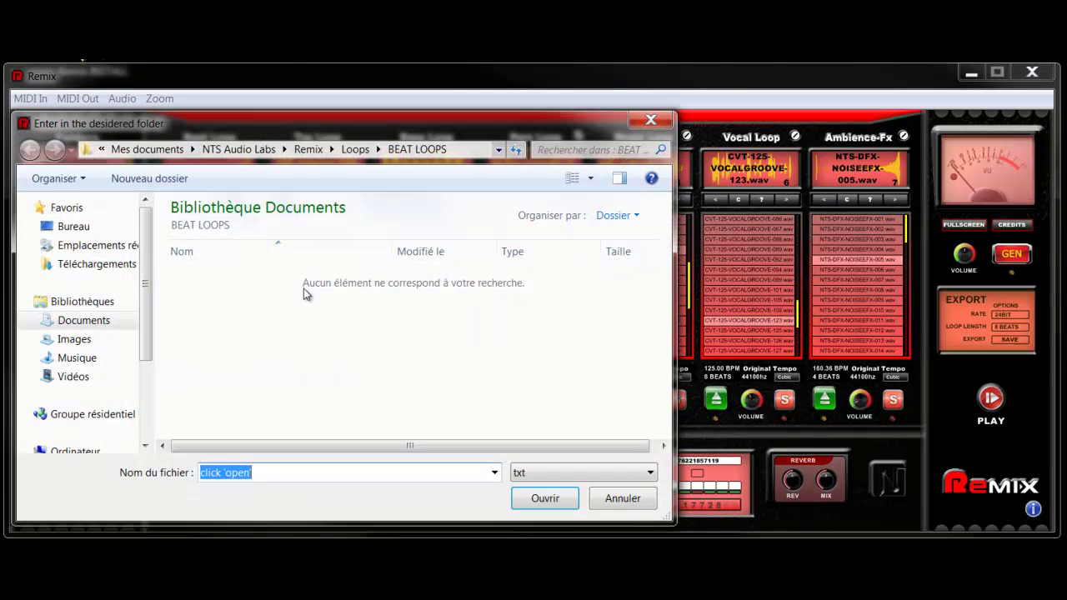
# Step: Load the NTS Audio Labs > Remix > Loops > BEAT LOOPS folder into the Beat Loop track and select CVT-125-KICKLOOP-020.wav
pyautogui.click(87, 324)
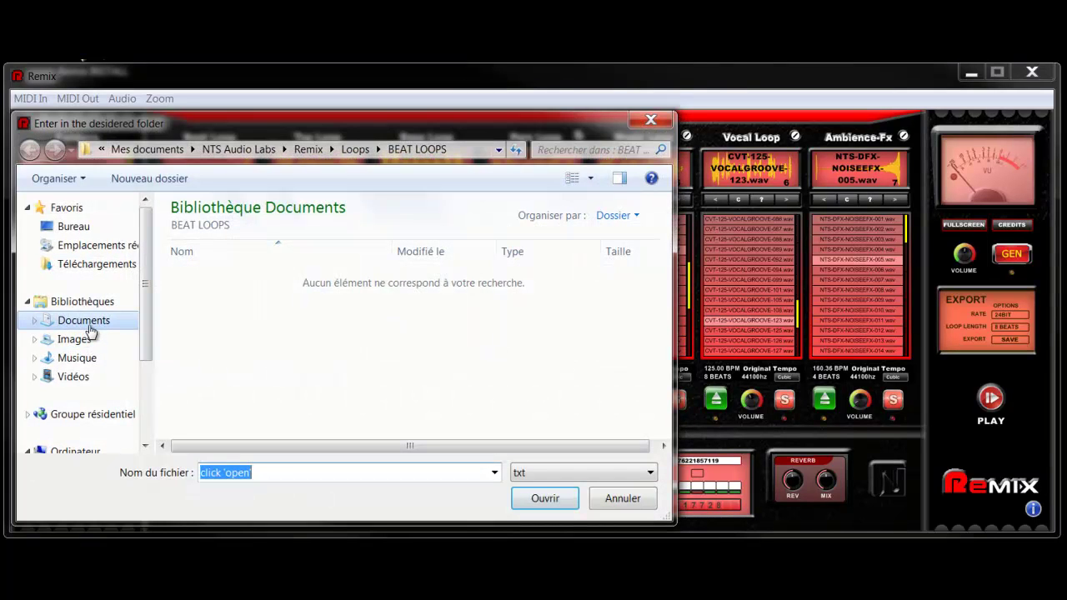
pyautogui.doubleClick(190, 317)
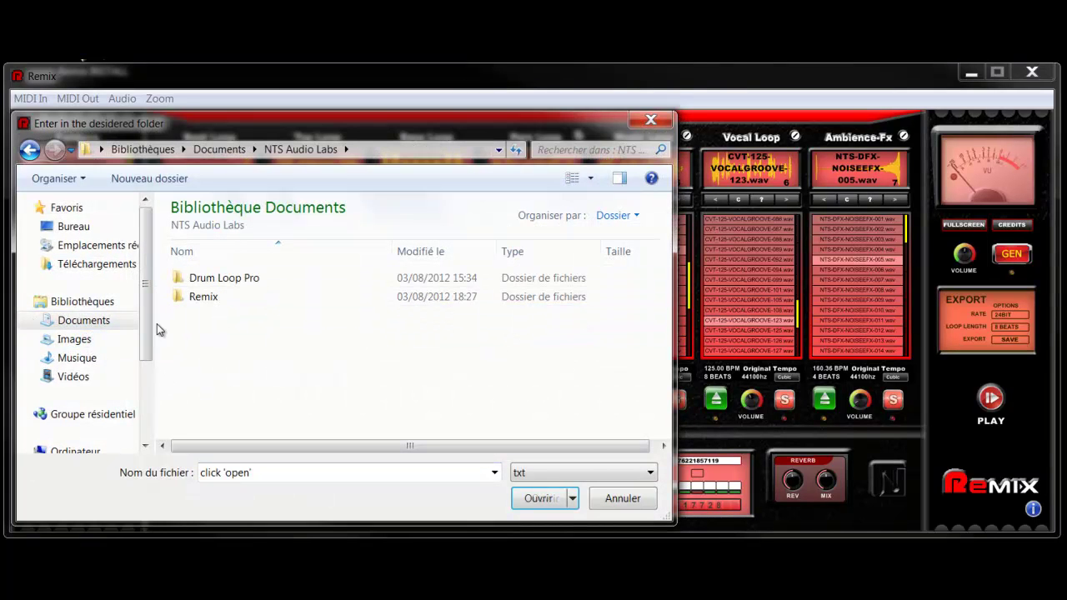
pyautogui.doubleClick(212, 298)
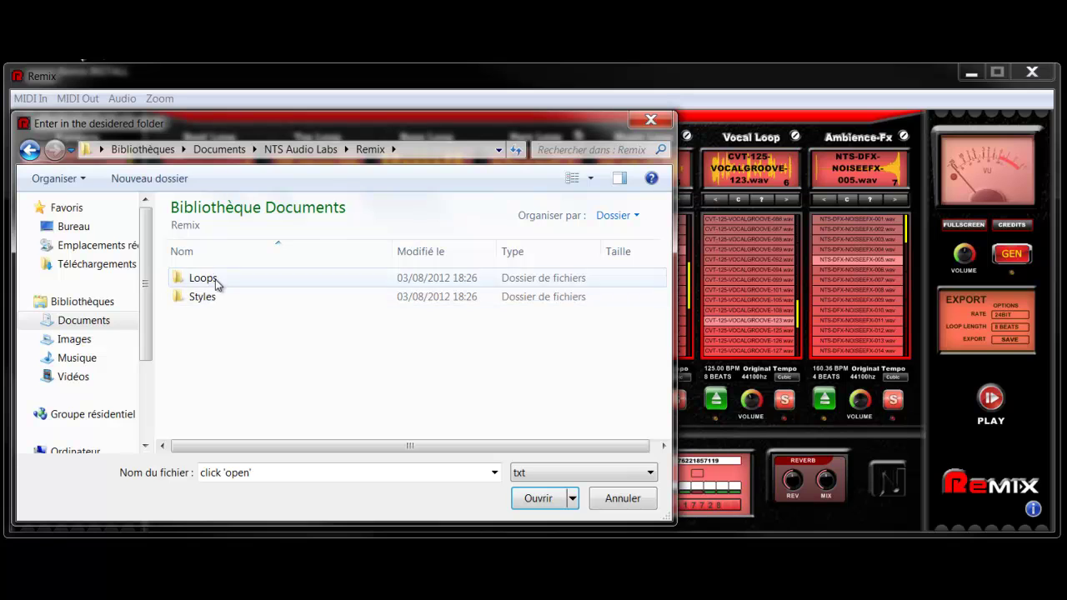
pyautogui.doubleClick(218, 280)
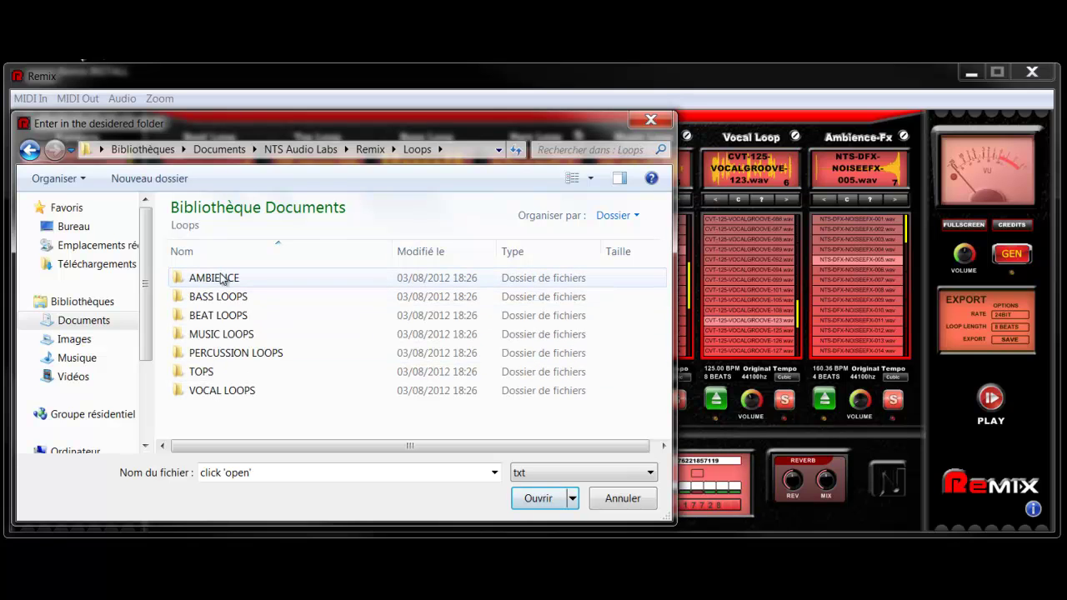
pyautogui.doubleClick(226, 320)
pyautogui.click(518, 500)
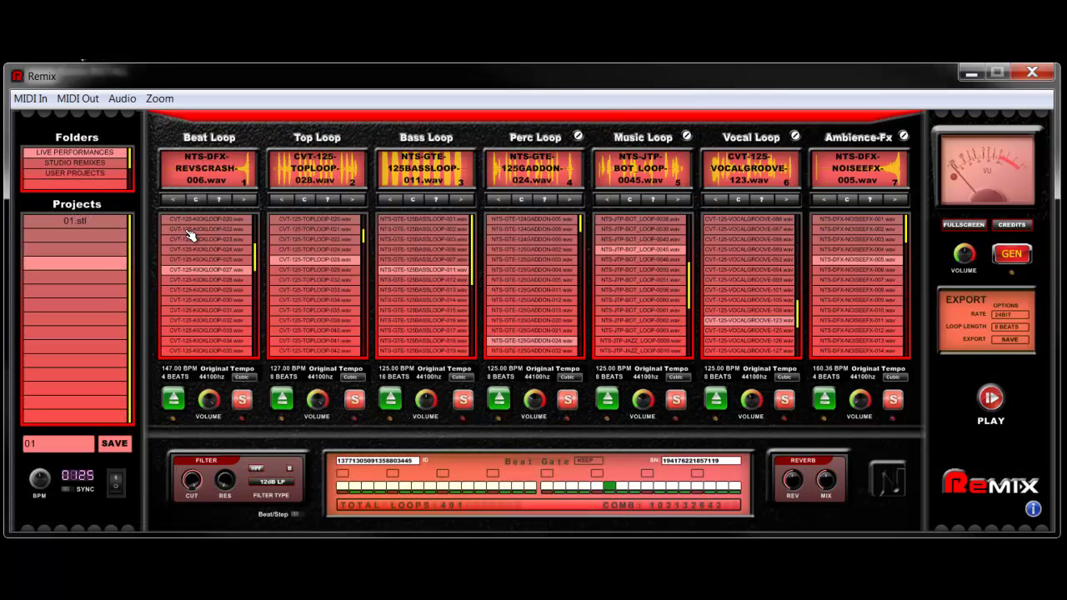
pyautogui.click(208, 220)
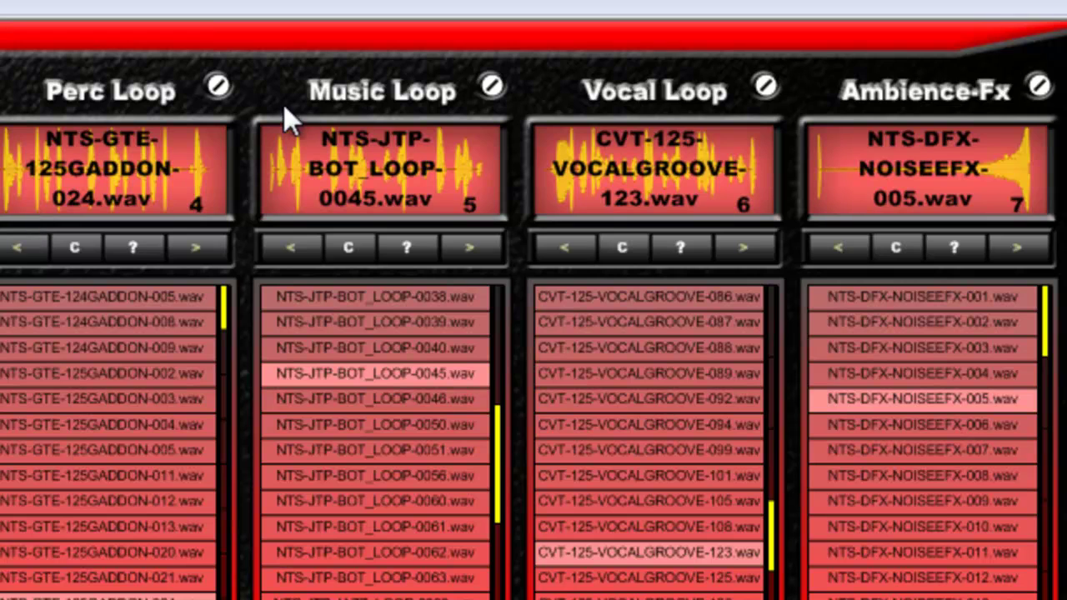
# Step: Solo the Perc Loop track and start playback
pyautogui.click(218, 88)
pyautogui.click(491, 86)
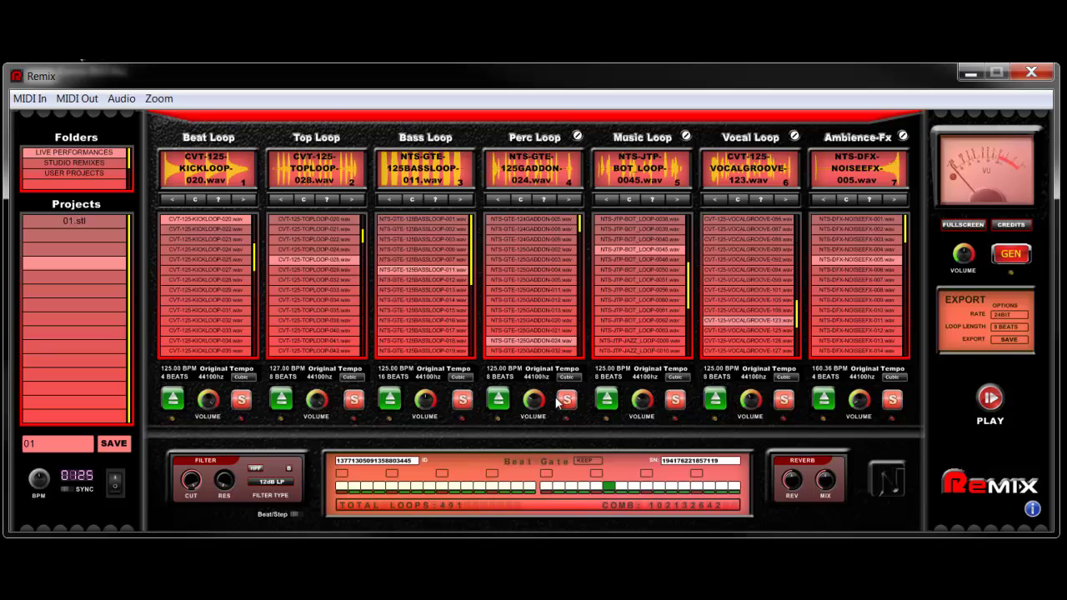
pyautogui.click(567, 401)
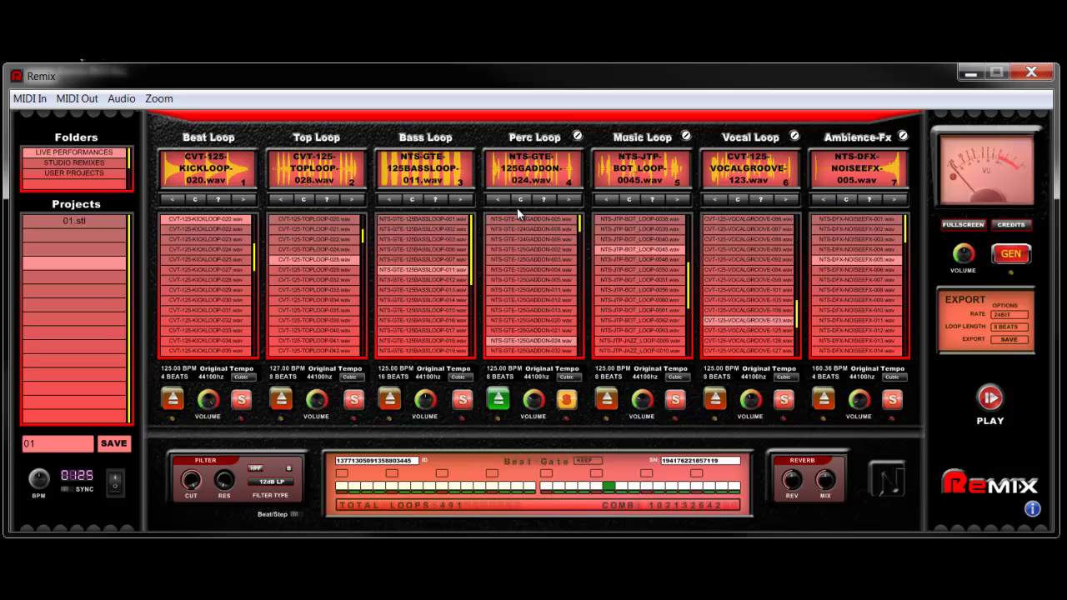
pyautogui.click(1001, 403)
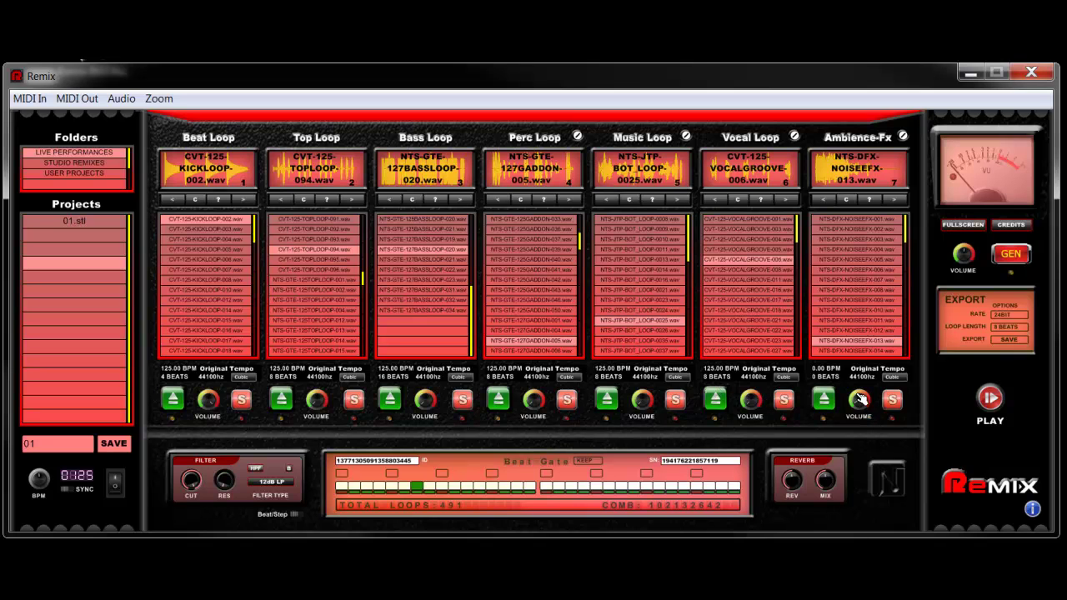
# Step: Generate a random loop combination for all tracks, stop playback, then generate another combination and play it
pyautogui.click(1012, 254)
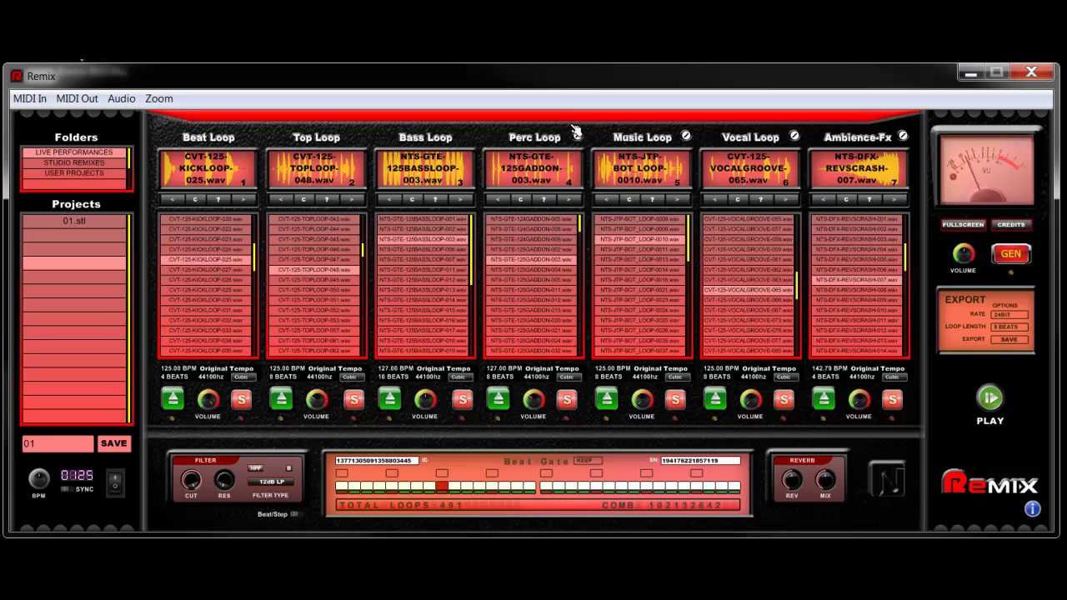
pyautogui.click(990, 398)
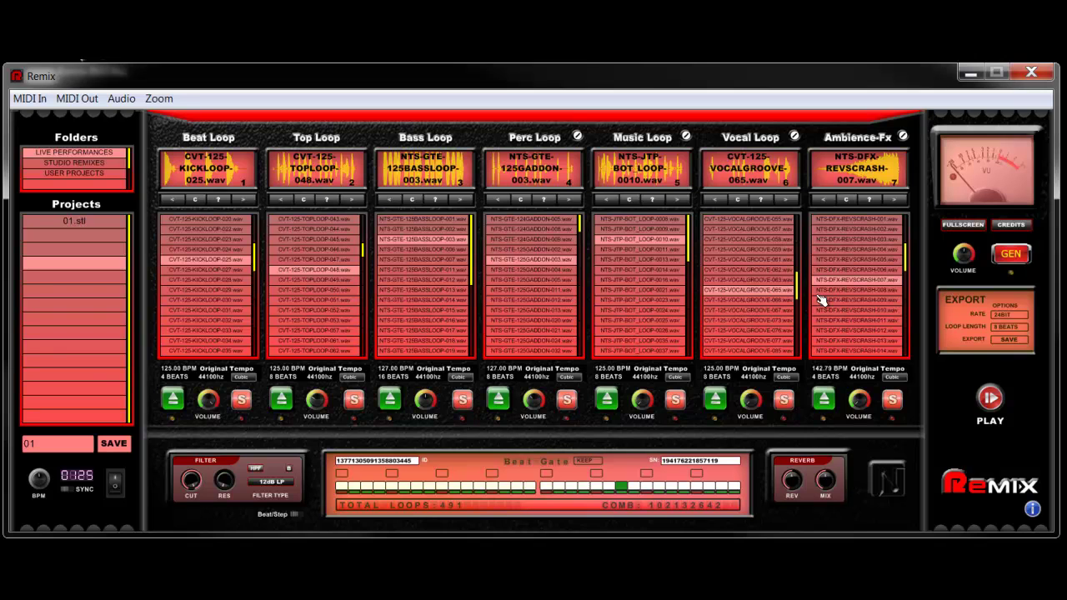
pyautogui.click(1017, 262)
pyautogui.click(991, 401)
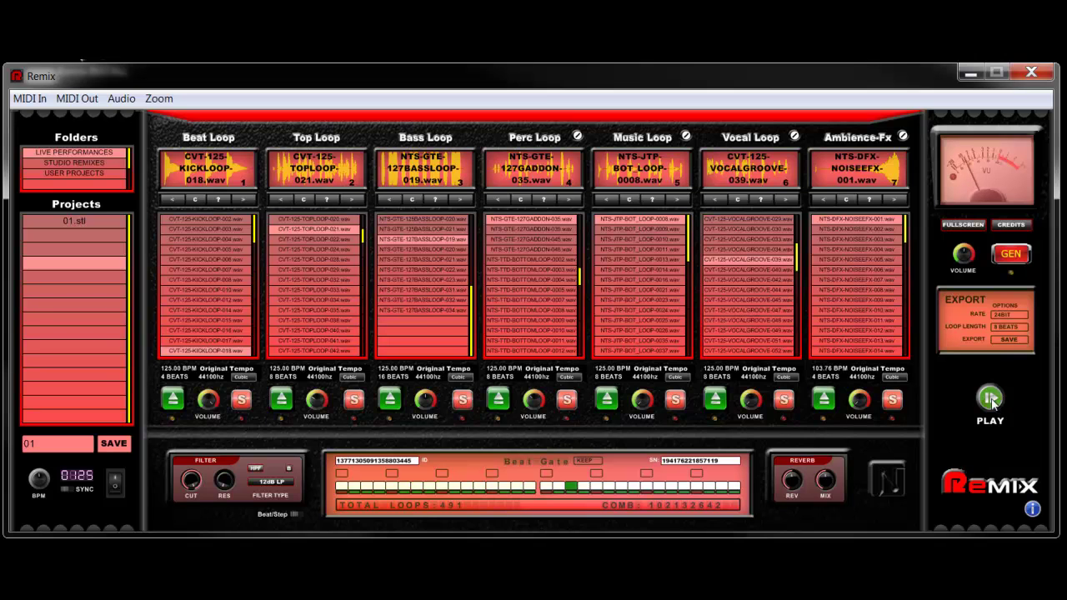
# Step: Keep generating fresh random combinations for all tracks, toggling playback to audition them
pyautogui.click(1010, 254)
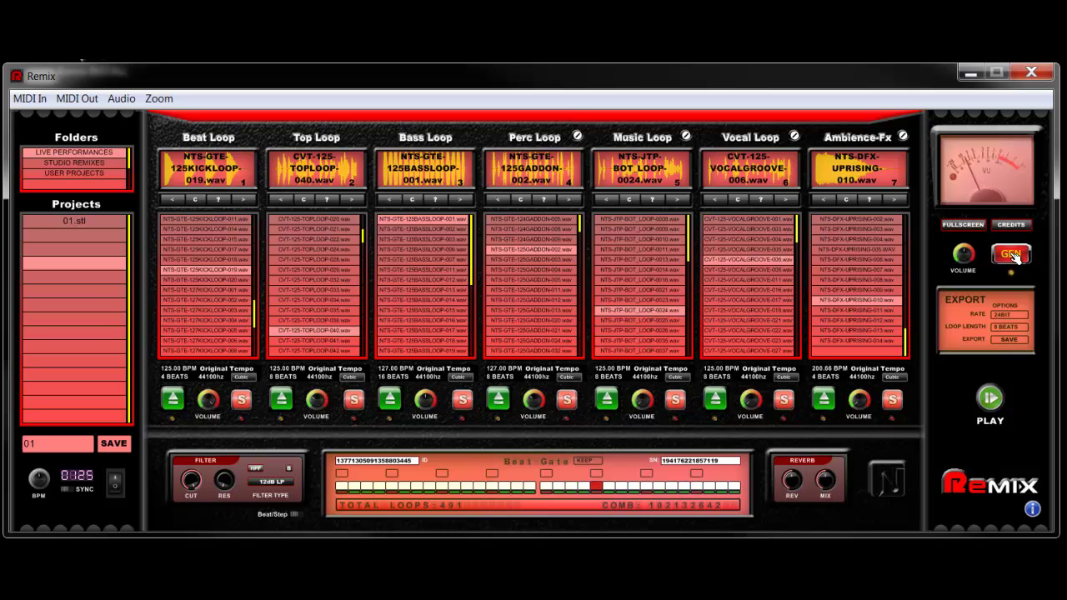
pyautogui.click(1012, 255)
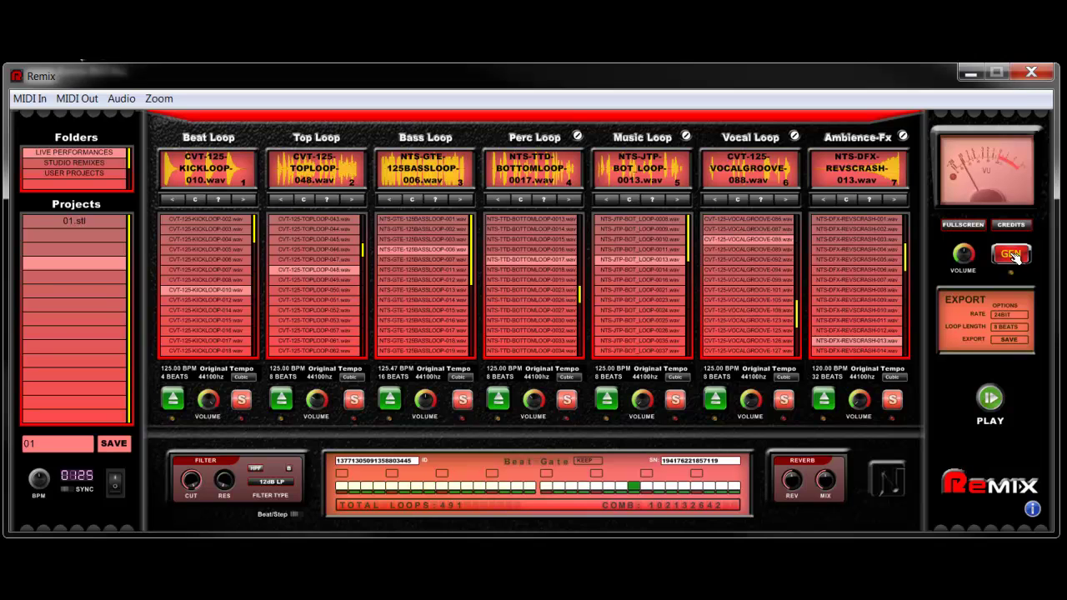
pyautogui.click(1013, 256)
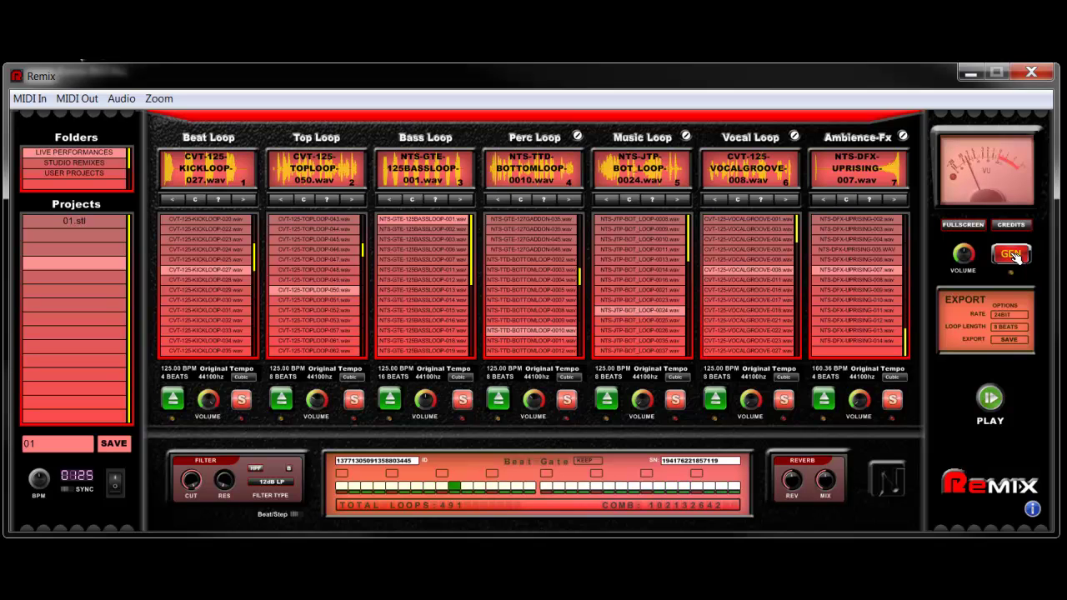
pyautogui.click(991, 399)
pyautogui.click(1022, 259)
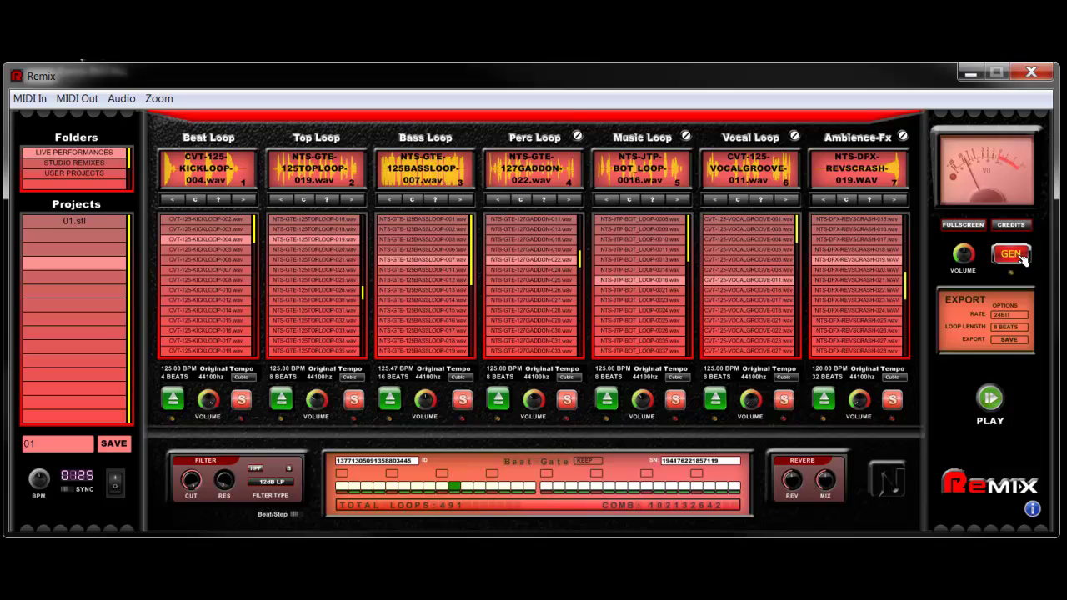
# Step: Generate a further series of random loop combinations across all seven tracks, stopping and restarting playback between some of them
pyautogui.click(1022, 260)
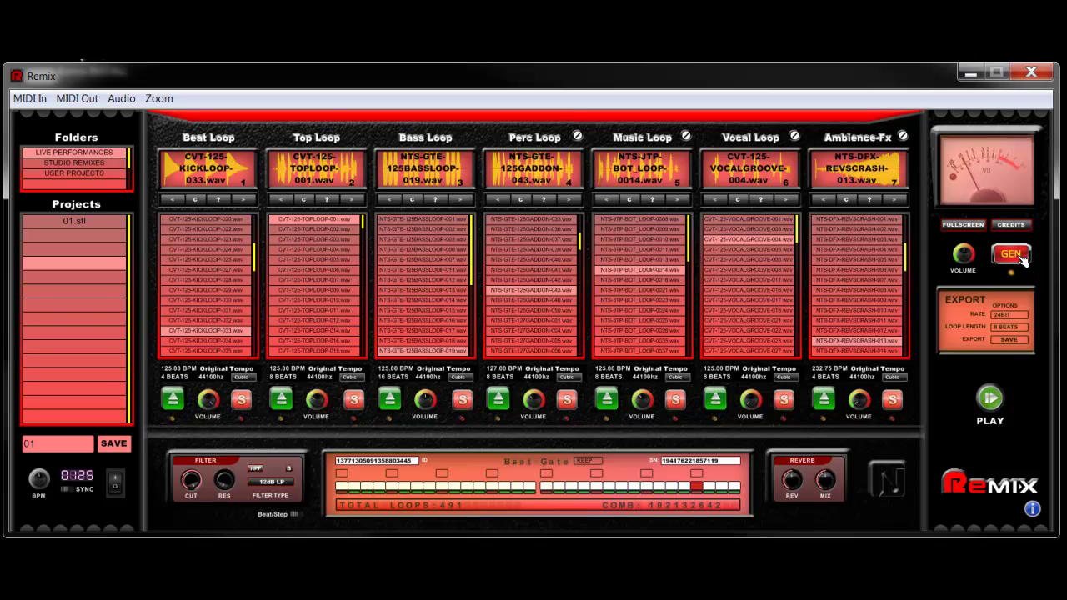
pyautogui.click(1022, 260)
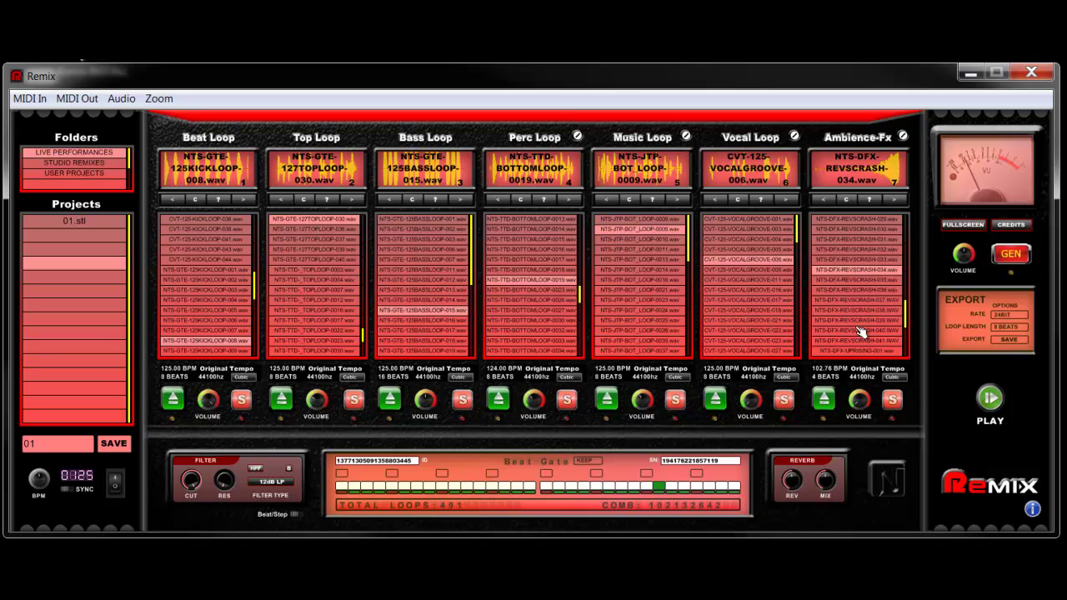
pyautogui.click(1012, 257)
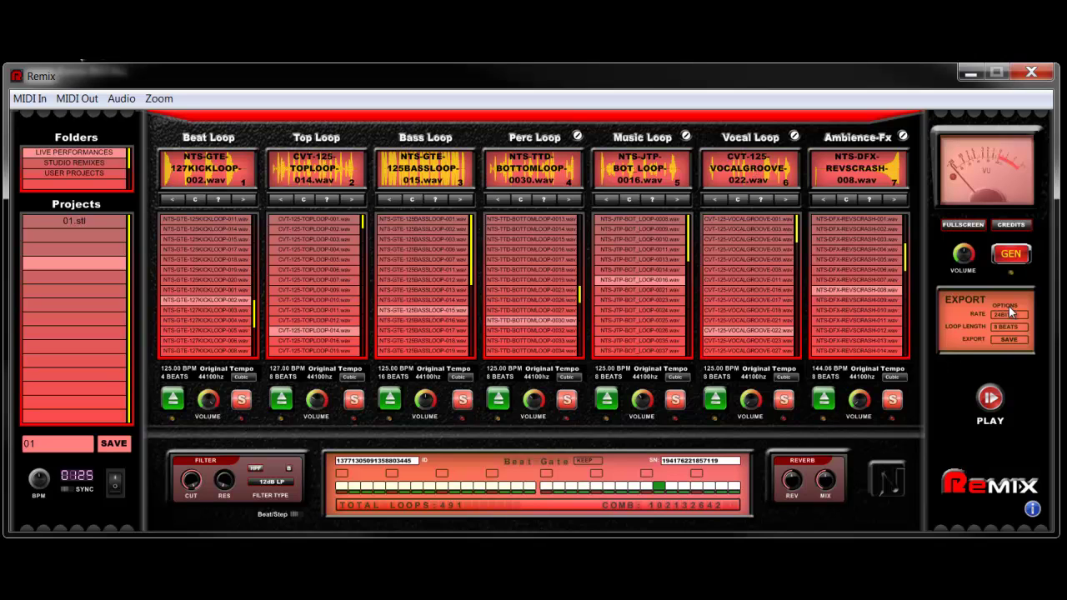
pyautogui.click(990, 397)
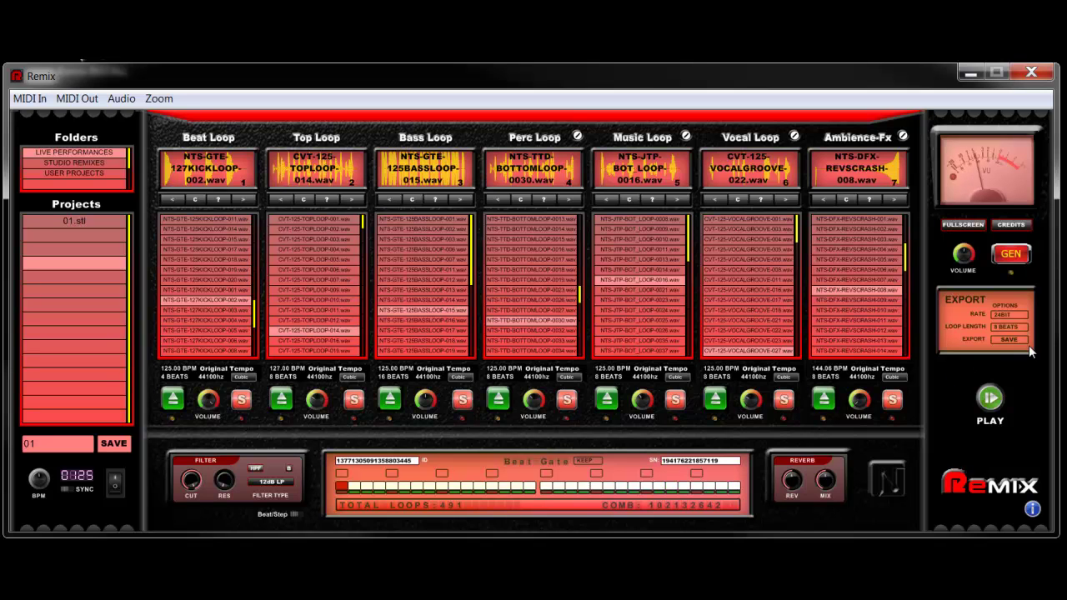
pyautogui.click(1012, 254)
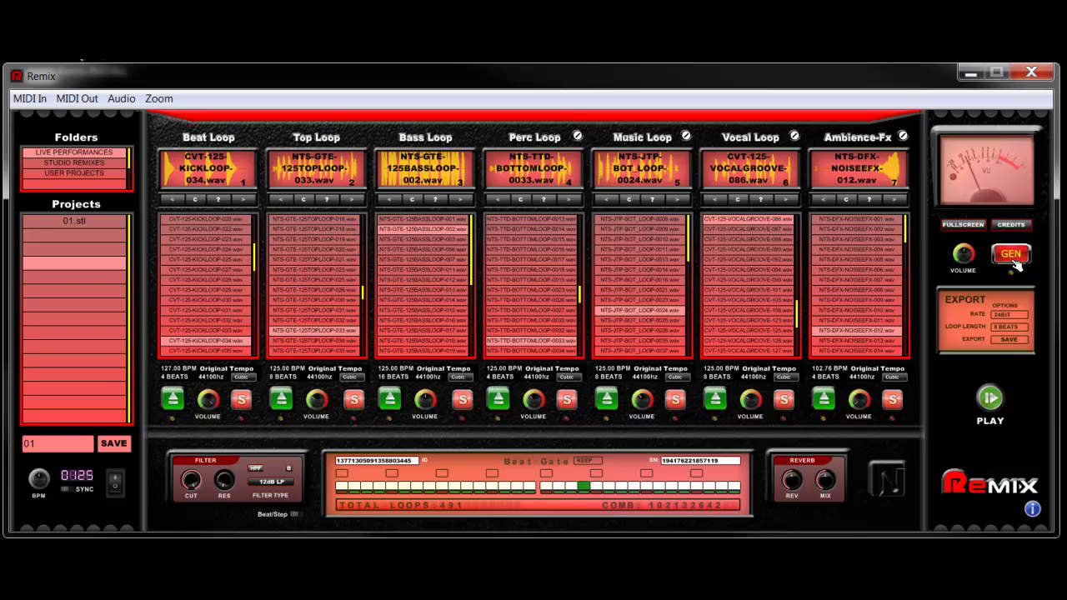
pyautogui.click(1016, 263)
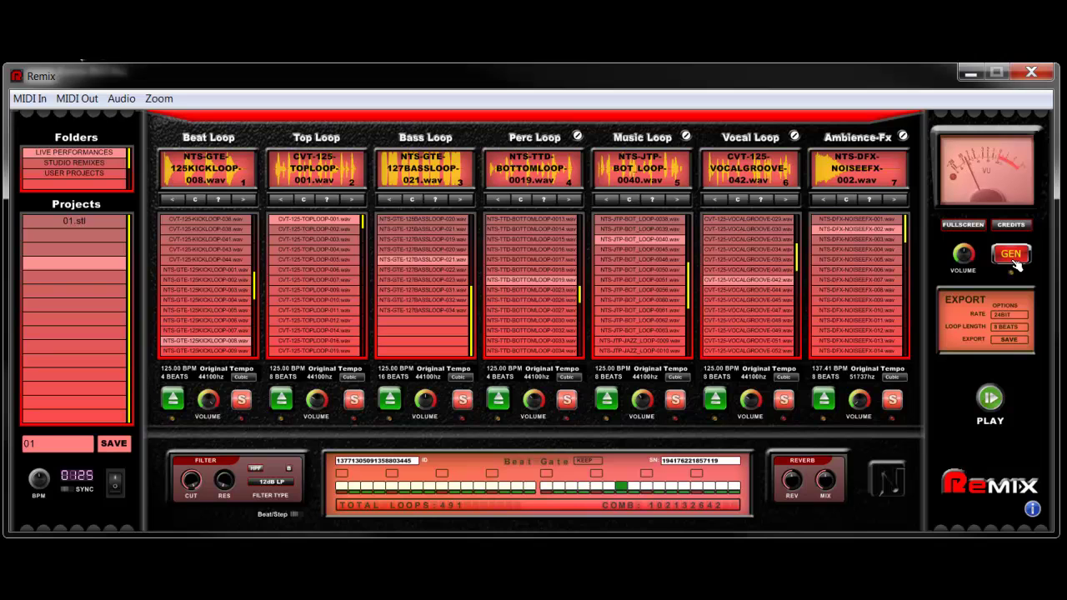
pyautogui.click(1015, 262)
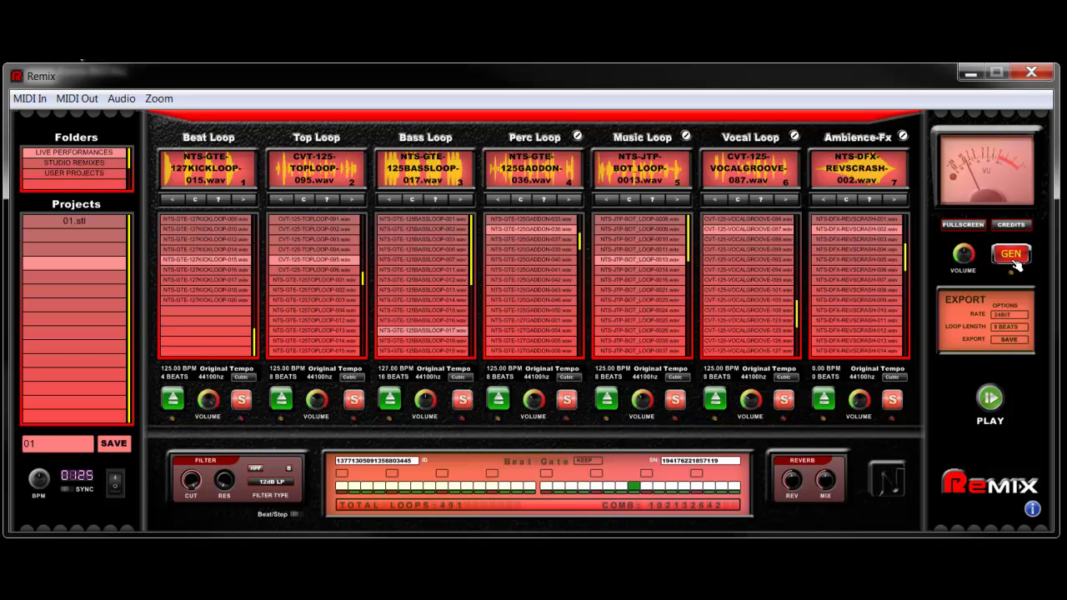
pyautogui.click(991, 401)
pyautogui.click(1011, 254)
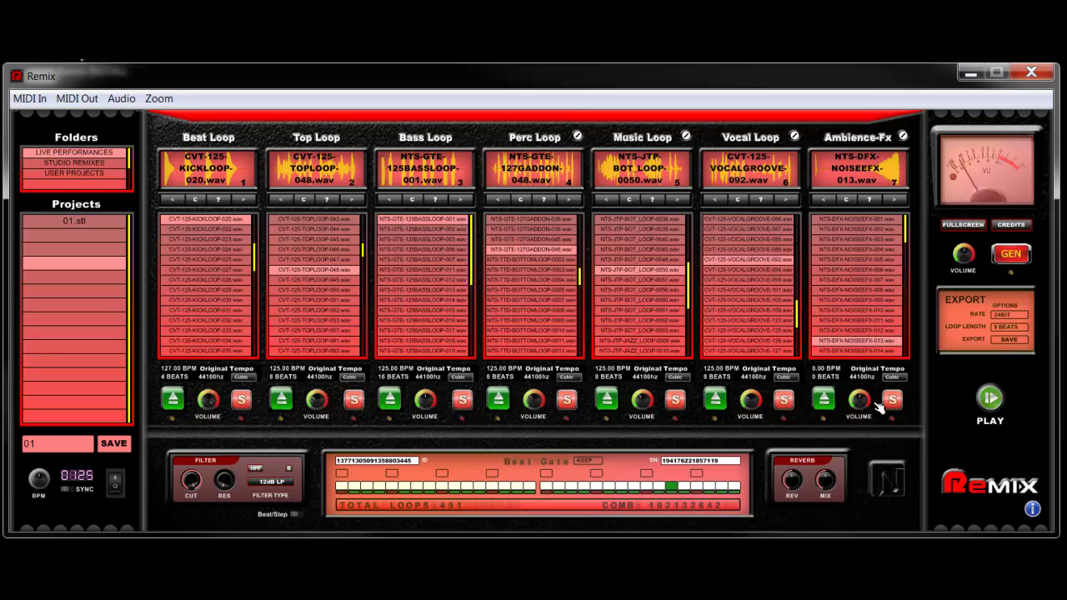
pyautogui.click(1019, 258)
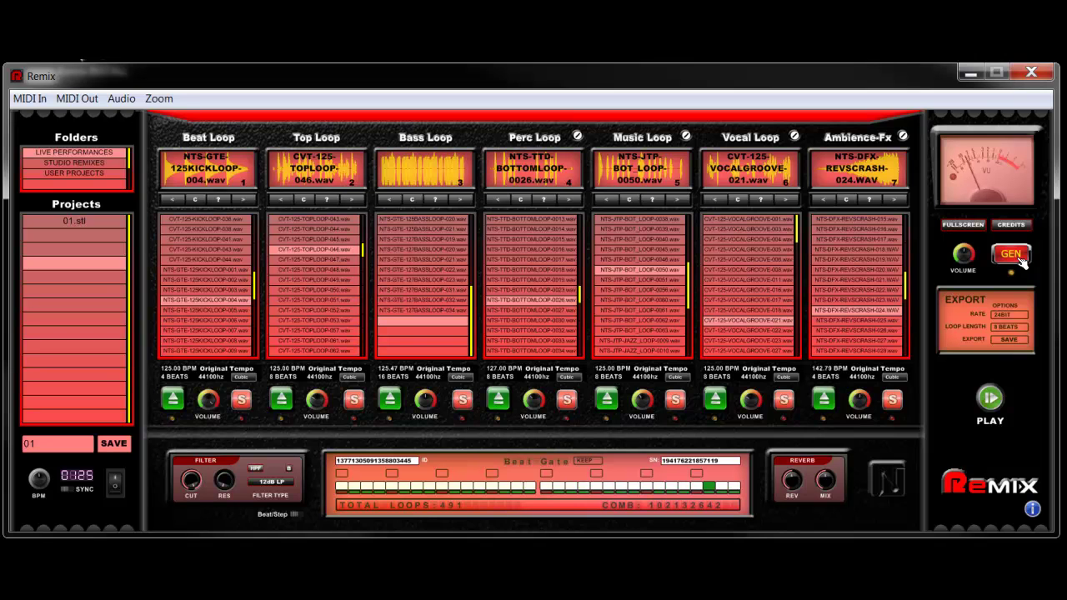
pyautogui.click(1019, 258)
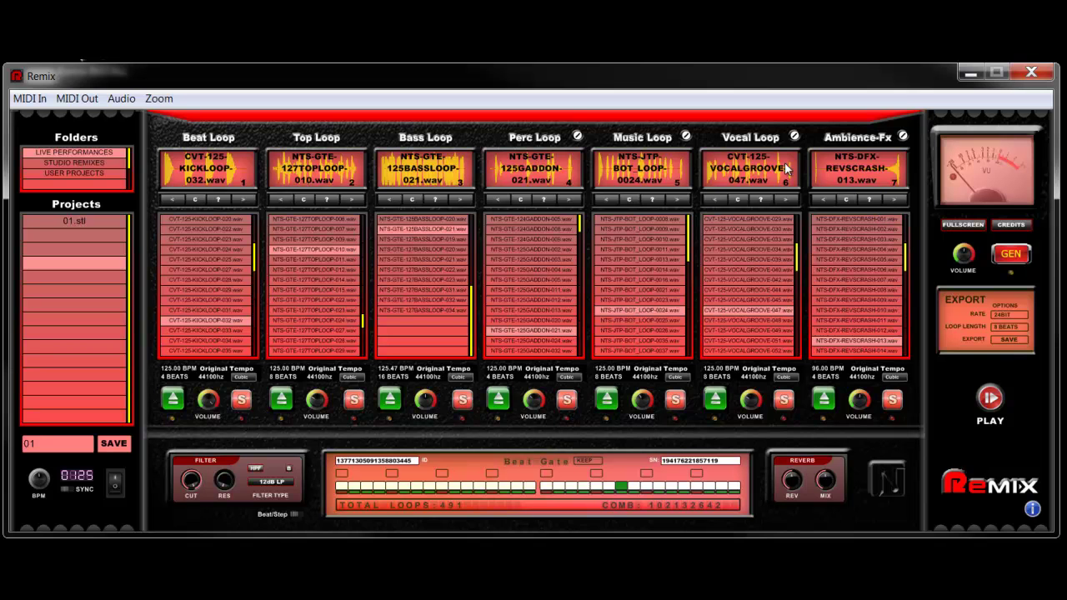
# Step: Load the NTS Audio Labs > Remix > Loops > PERCUSSION LOOPS folder into the Ambience-Fx track
pyautogui.click(871, 143)
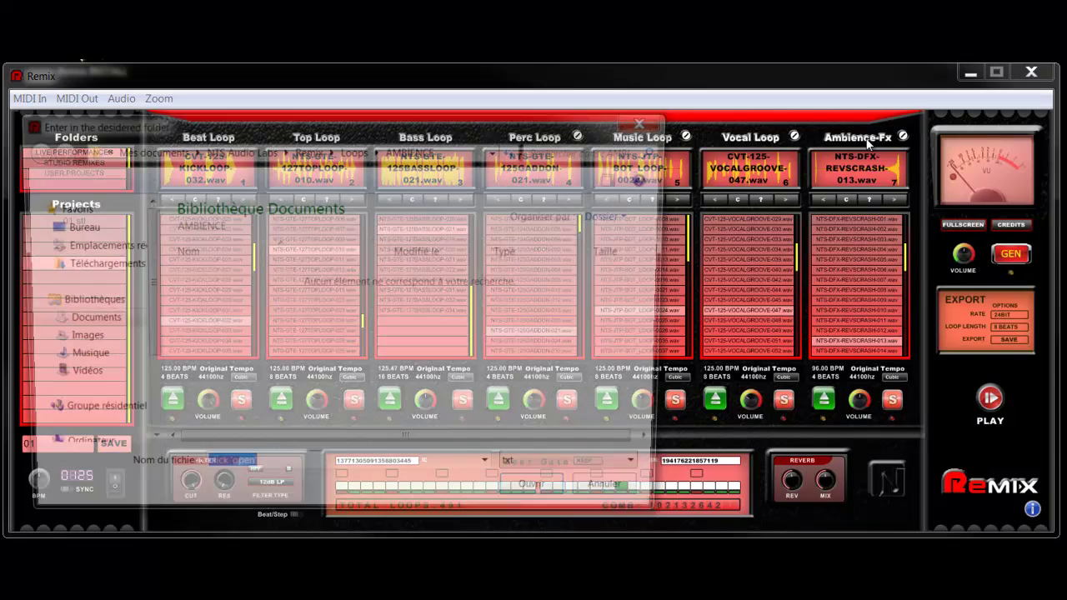
pyautogui.click(355, 149)
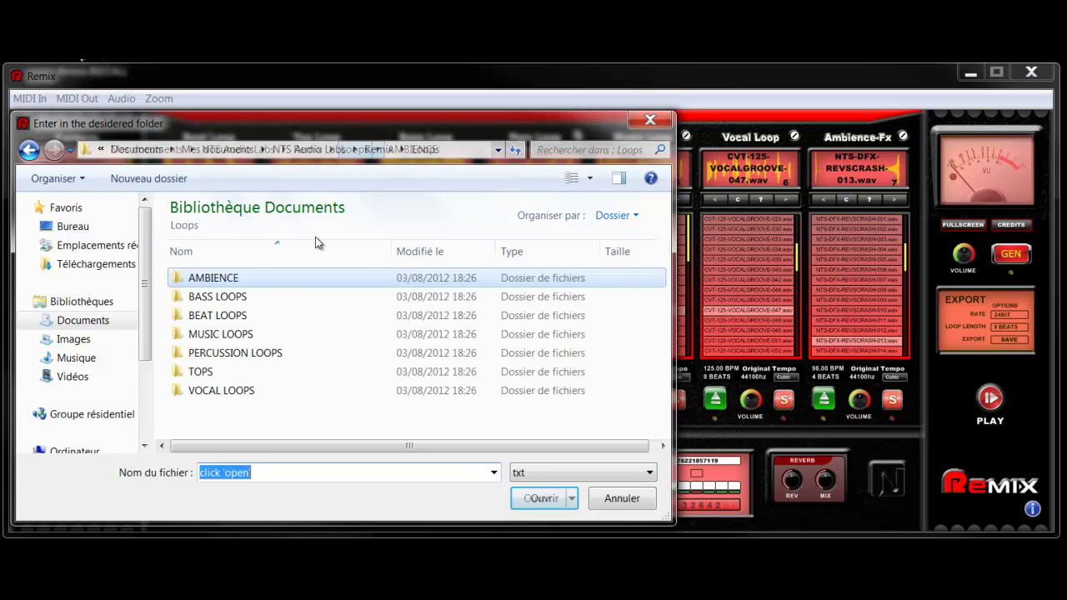
pyautogui.doubleClick(252, 355)
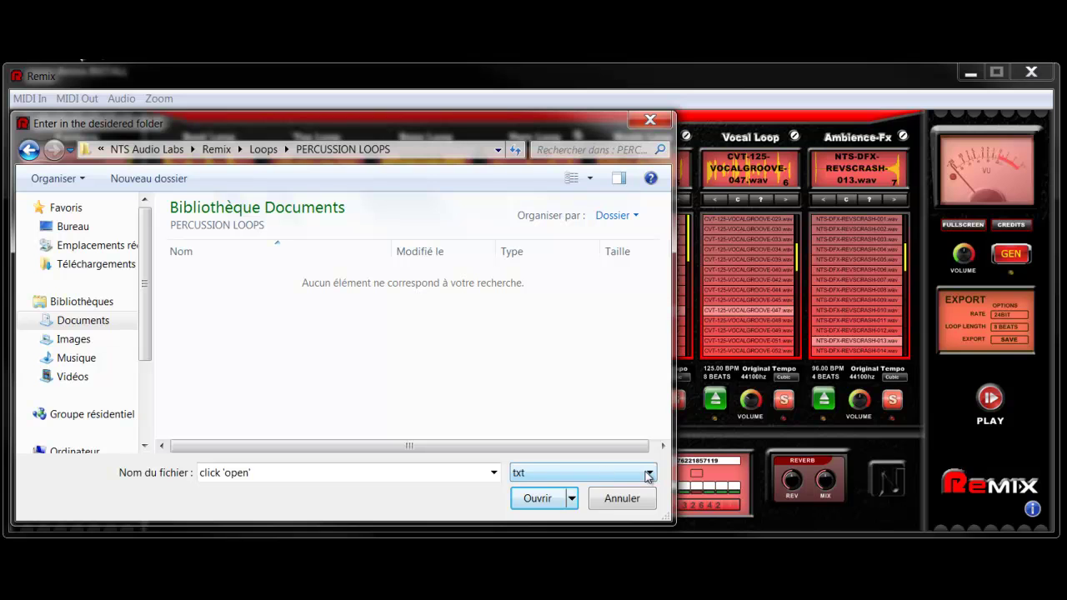
pyautogui.click(545, 500)
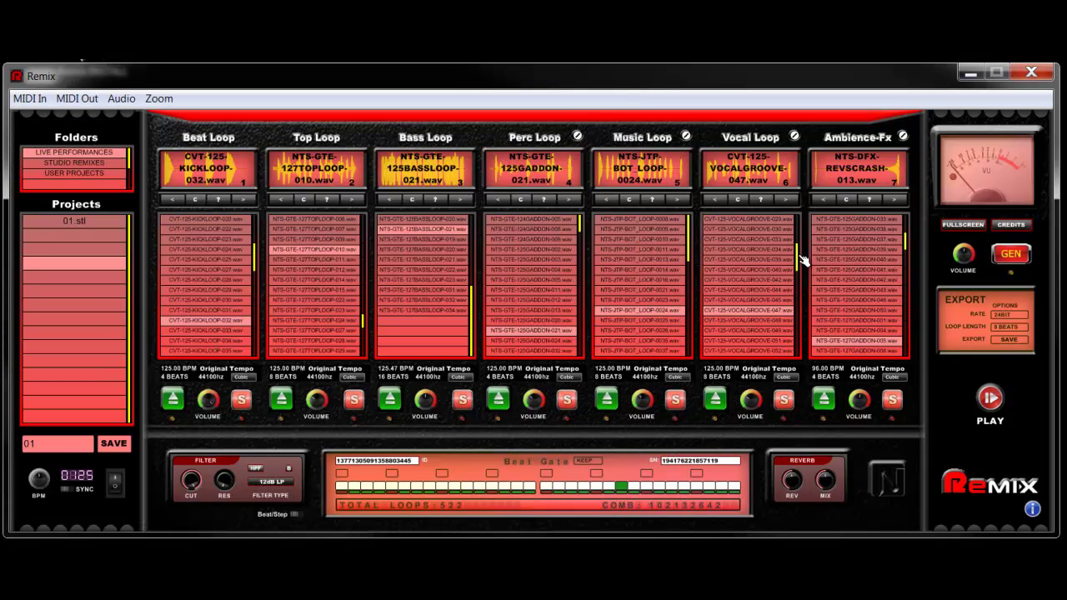
# Step: Generate a random combination using the percussion loops in Ambience-Fx, start playback and generate two more combinations
pyautogui.click(1019, 257)
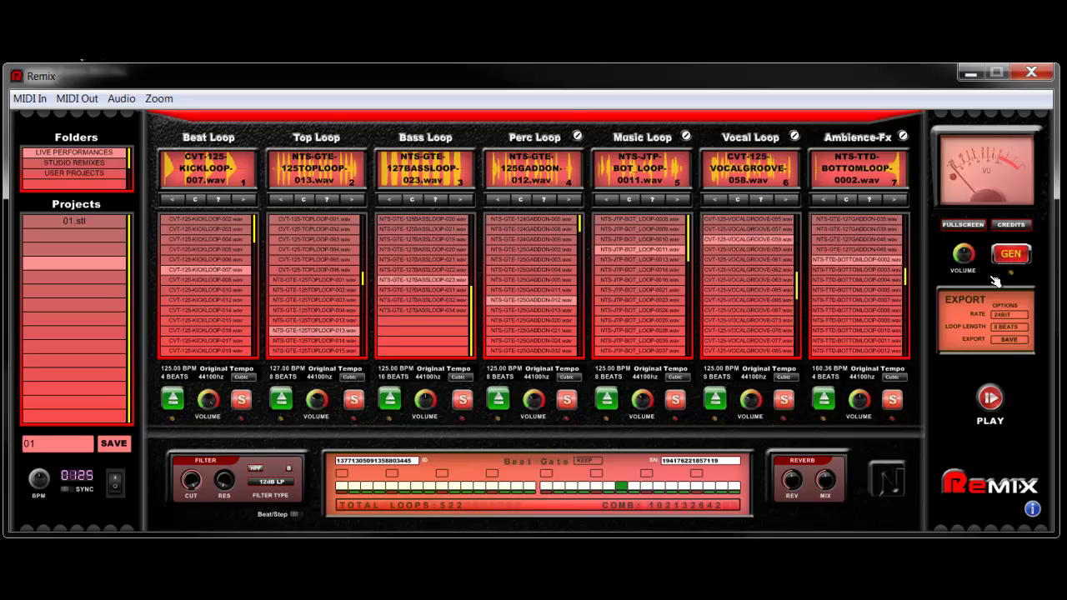
pyautogui.click(997, 402)
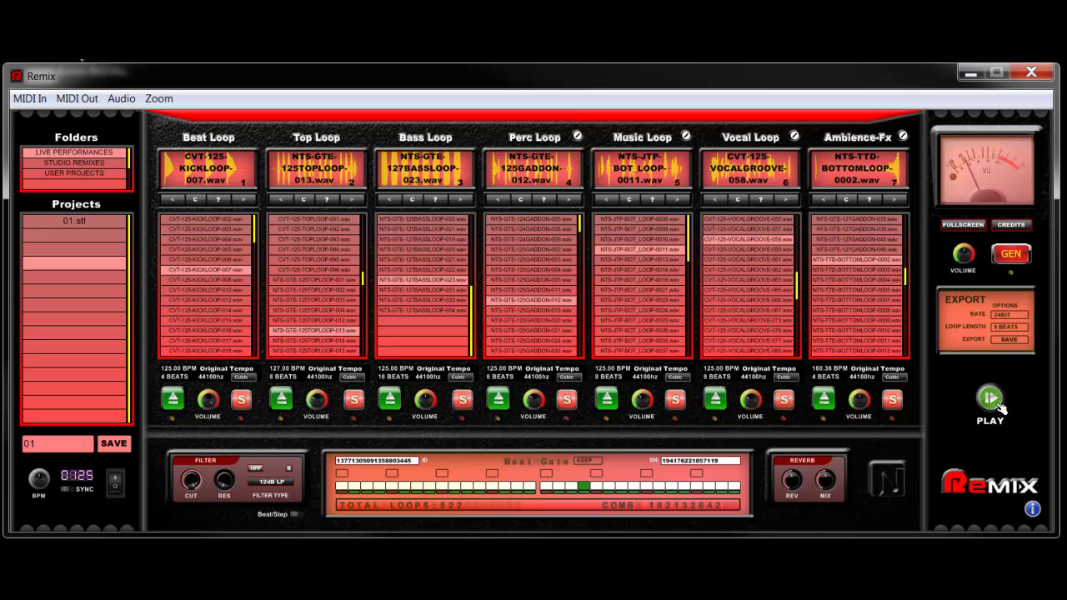
pyautogui.click(1010, 255)
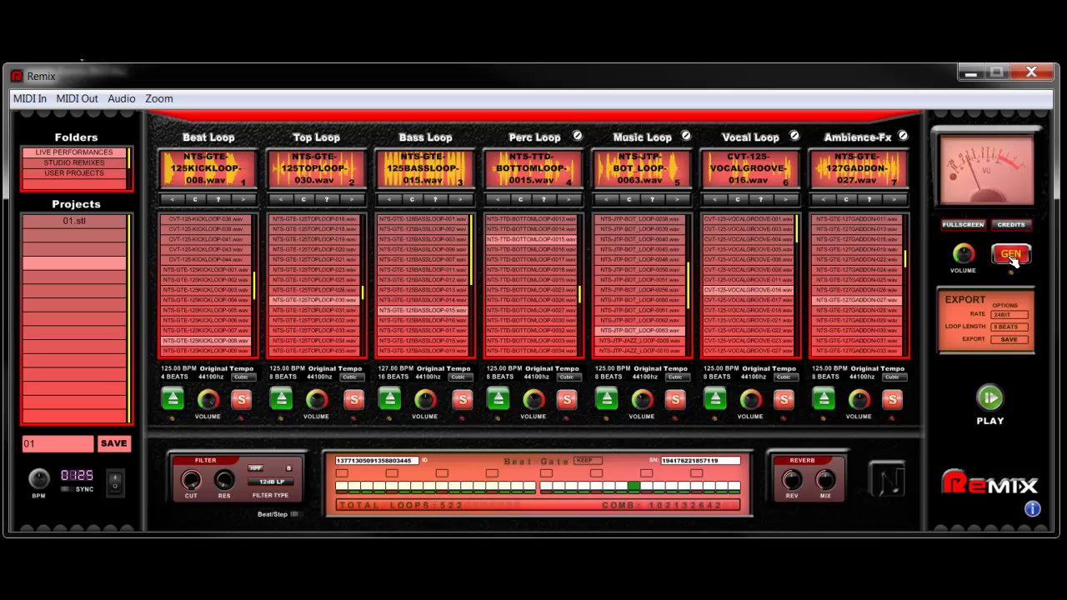
pyautogui.click(1010, 255)
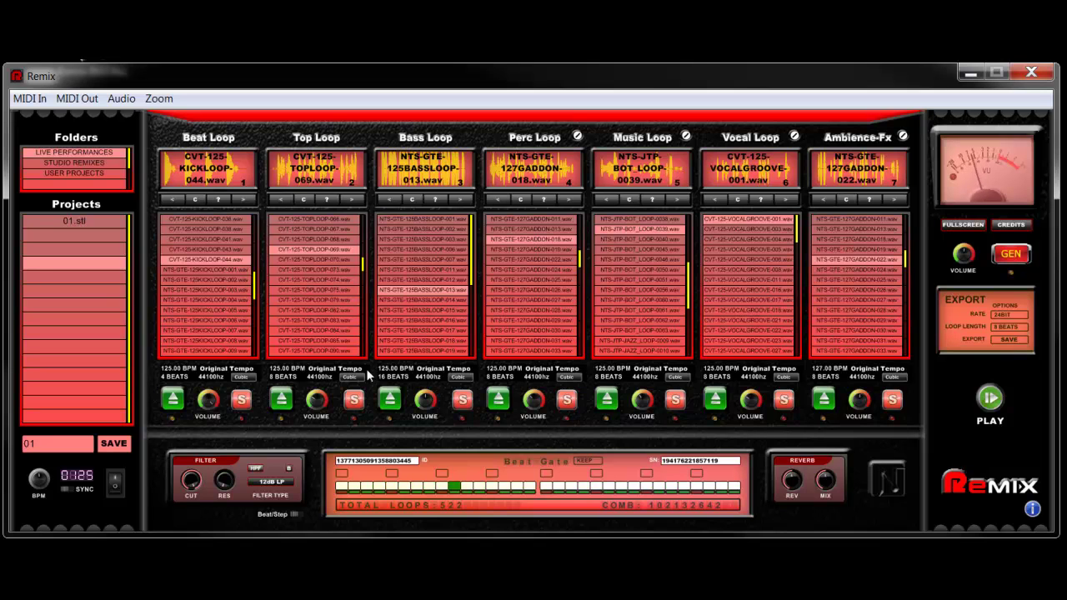
# Step: Mute the Beat Loop and Top Loop tracks with playback running, and unmute the Beat Loop track again
pyautogui.click(180, 405)
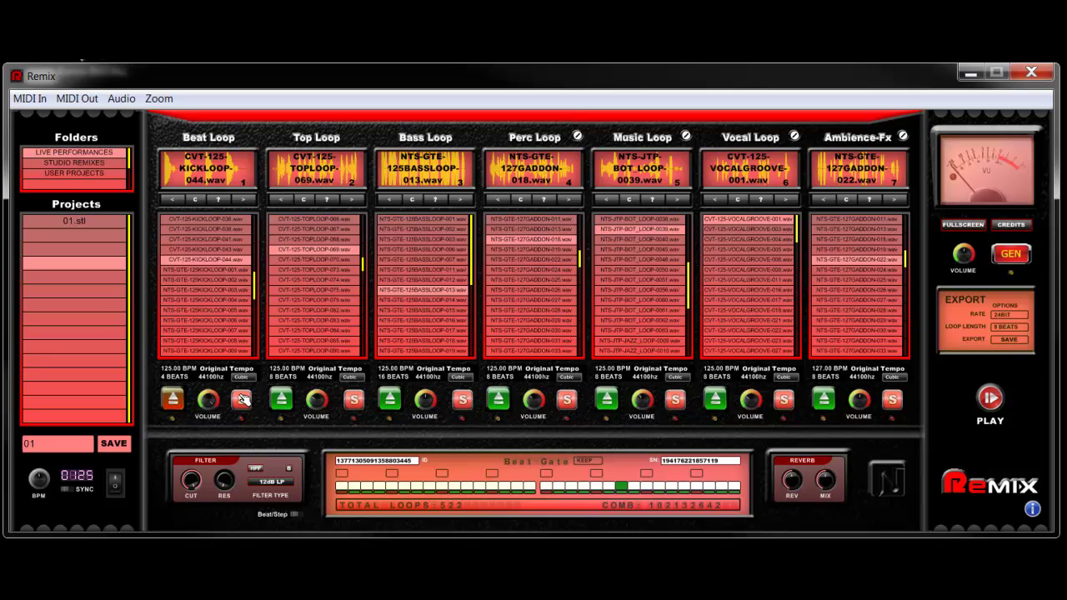
pyautogui.click(993, 400)
pyautogui.click(283, 400)
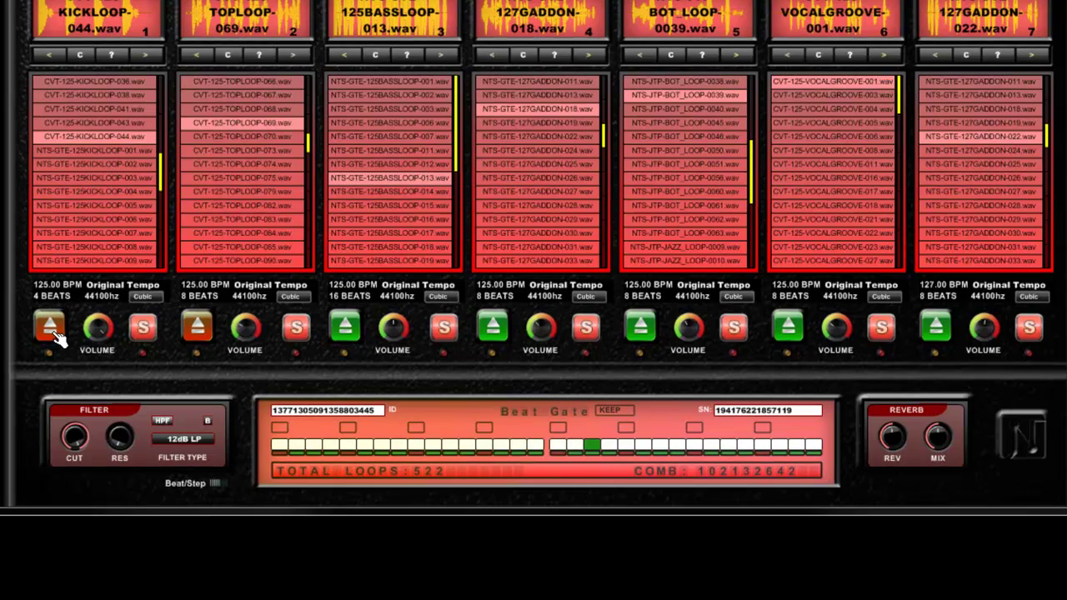
pyautogui.click(52, 328)
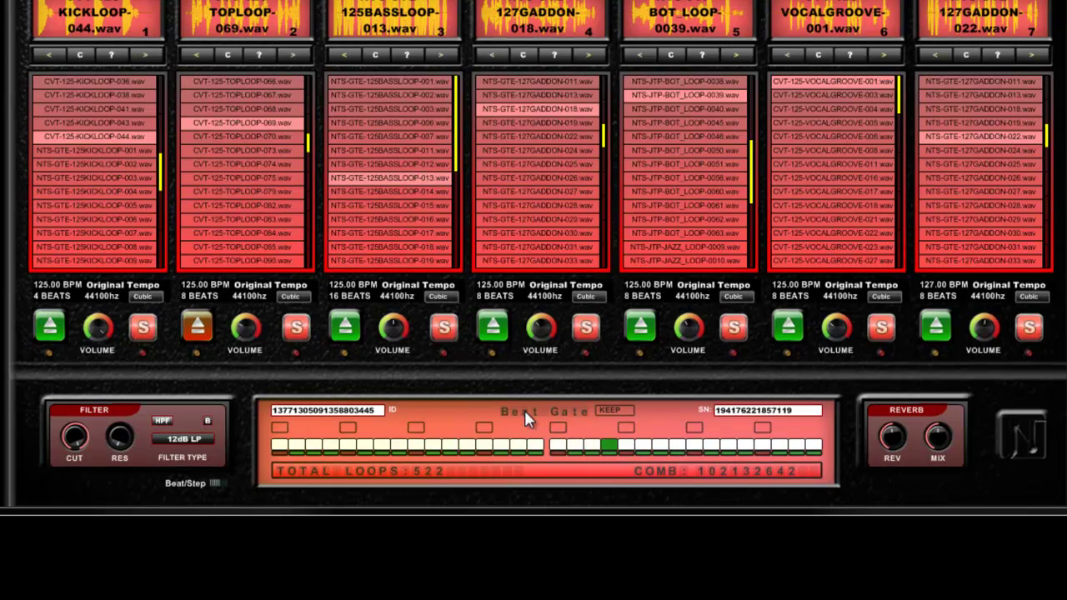
# Step: Mute the Bass Loop, Perc Loop, Music Loop and Vocal Loop tracks during playback
pyautogui.click(504, 344)
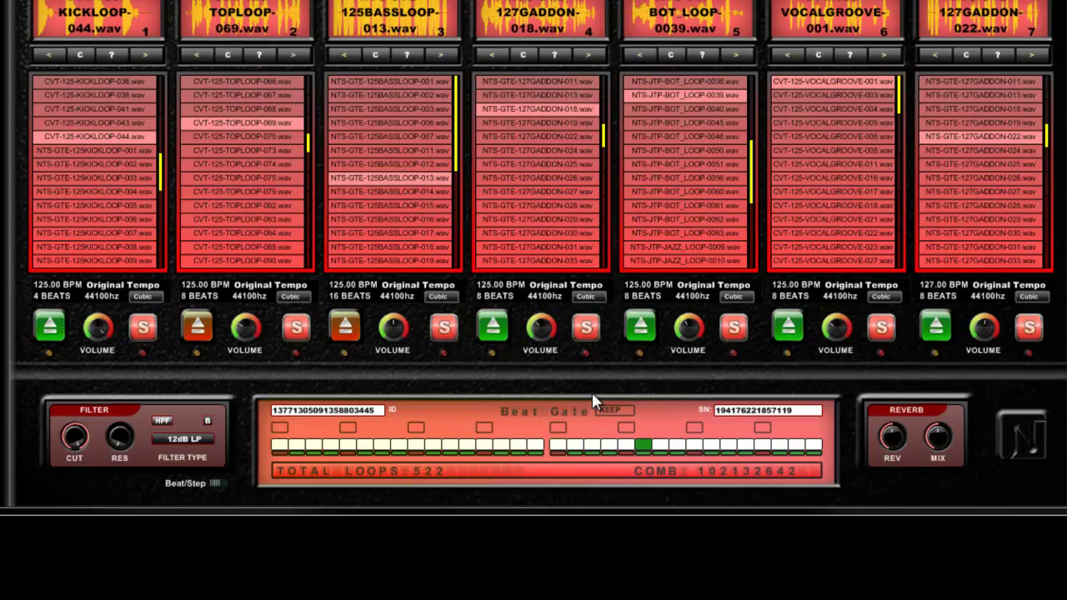
pyautogui.click(789, 328)
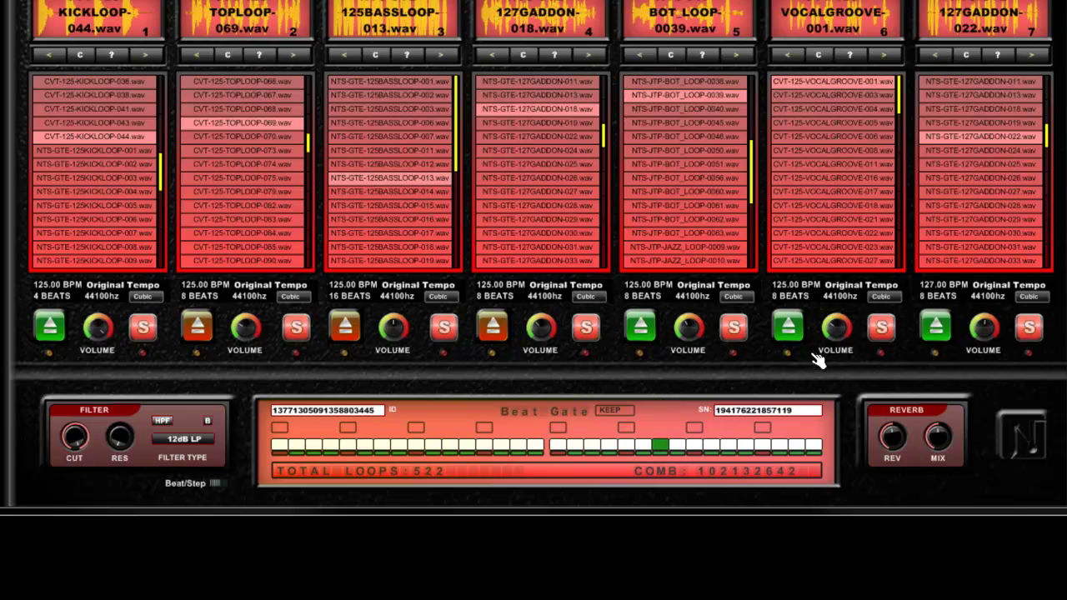
pyautogui.click(640, 329)
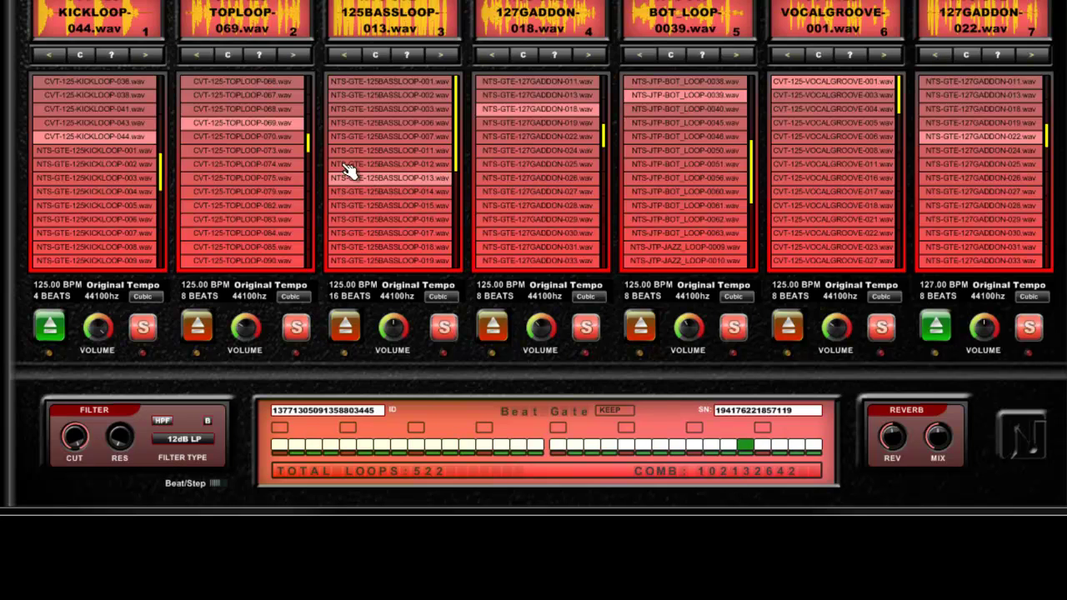
# Step: Bring the Top Loop, Bass Loop, Perc Loop and Music Loop tracks back into the mix one by one
pyautogui.click(193, 336)
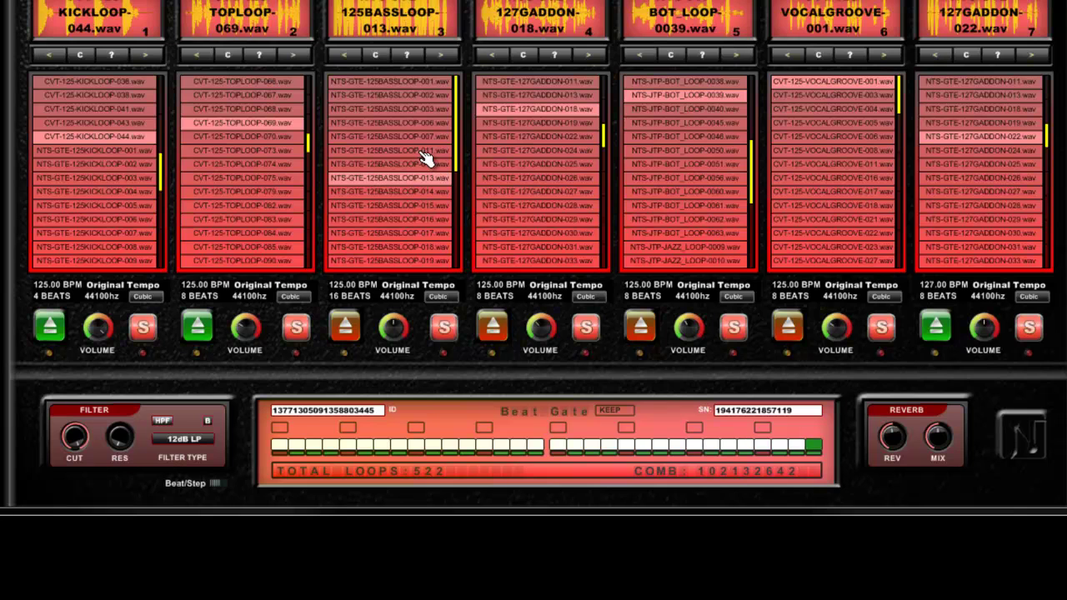
pyautogui.click(346, 330)
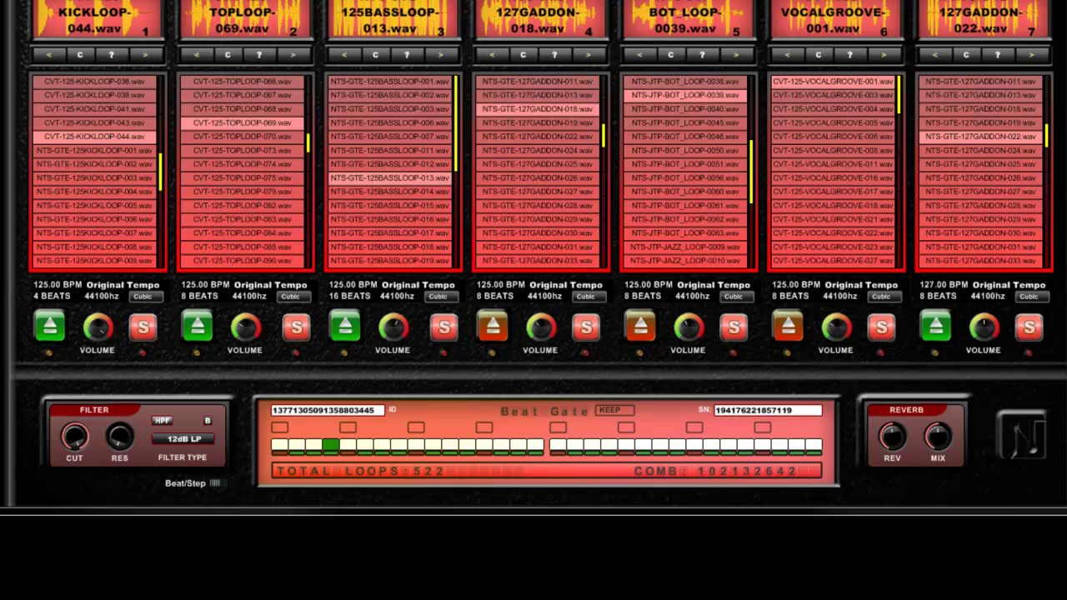
pyautogui.click(493, 327)
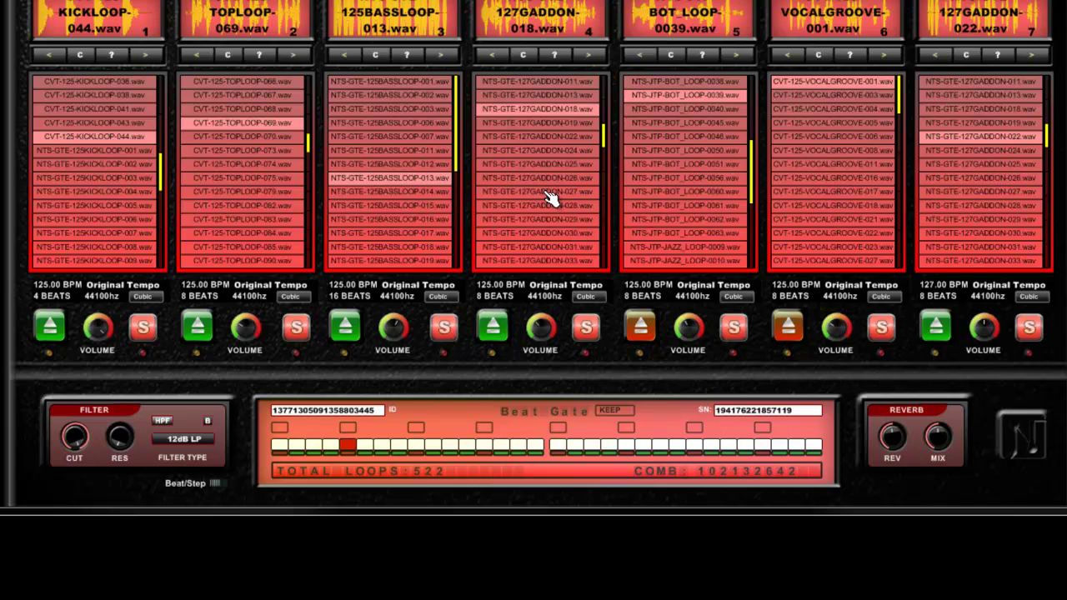
pyautogui.click(640, 328)
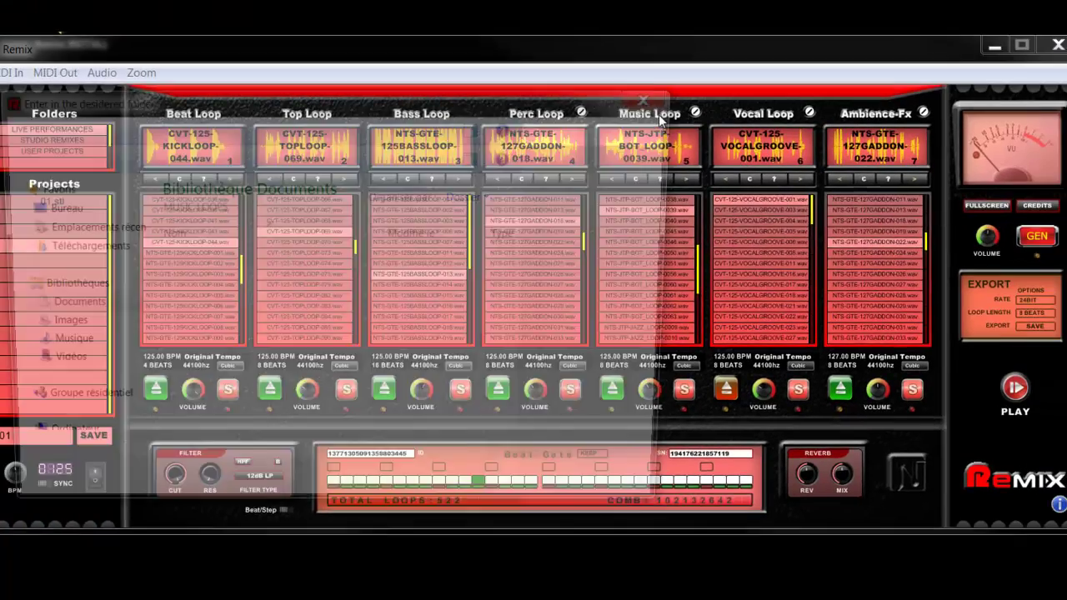
# Step: Load the NTS Audio Labs > Remix > Loops > BASS LOOPS folder into the Music Loop track
pyautogui.click(280, 0)
pyautogui.click(353, 149)
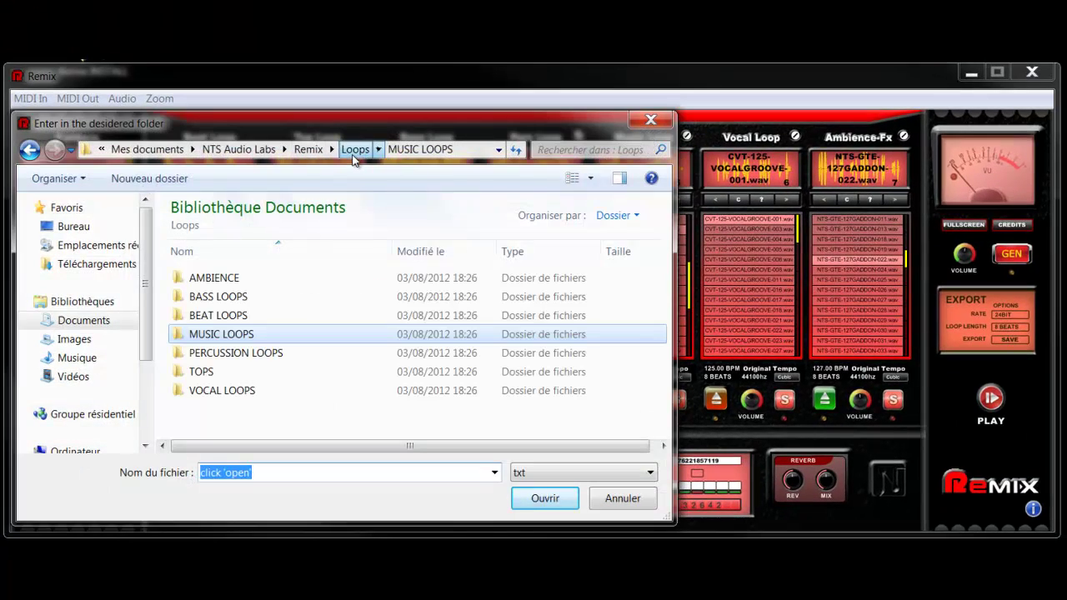
pyautogui.doubleClick(234, 297)
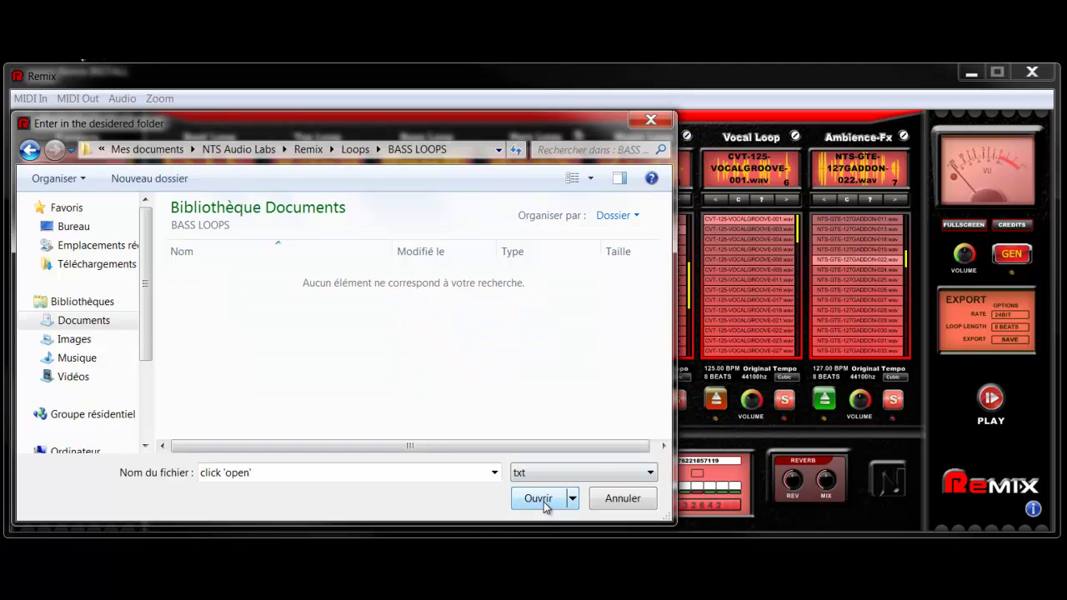
pyautogui.click(546, 500)
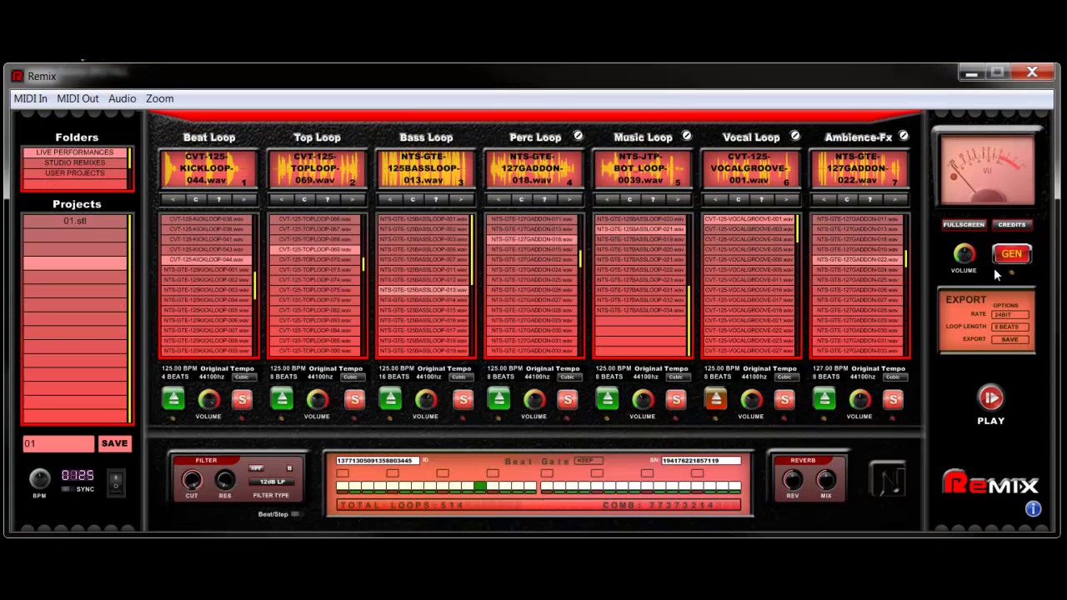
# Step: Generate three random combinations with bass loops in the Music Loop track, and solo that track during playback
pyautogui.click(1012, 255)
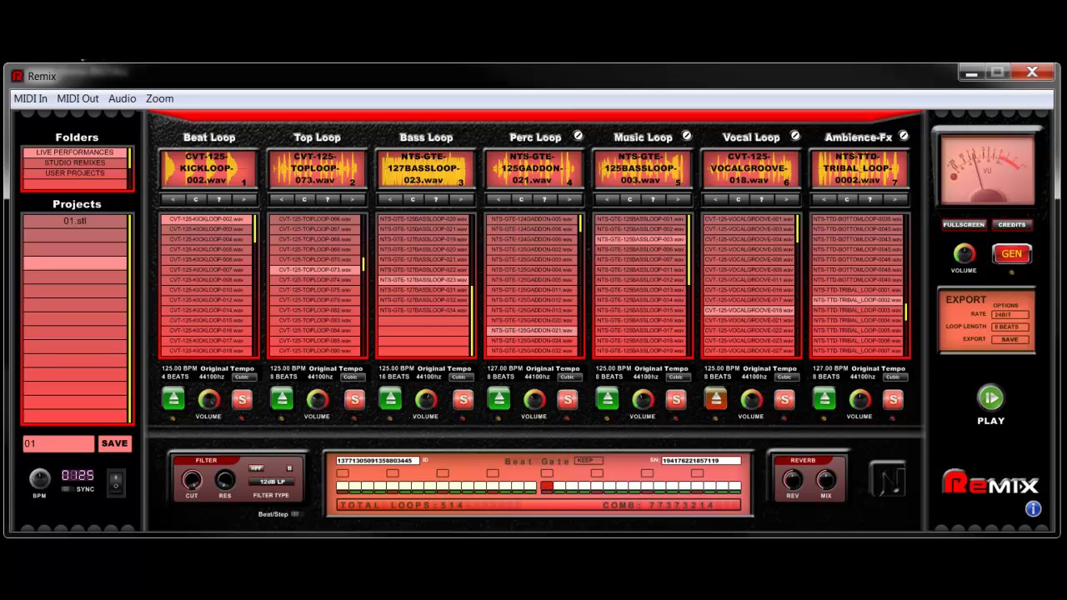
pyautogui.click(1019, 257)
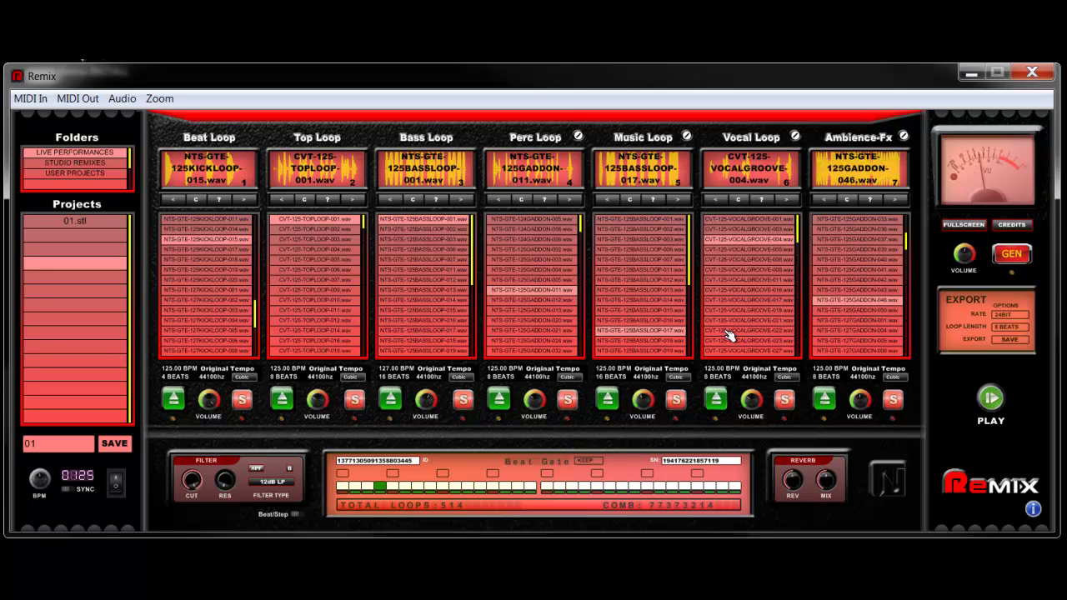
pyautogui.click(1011, 254)
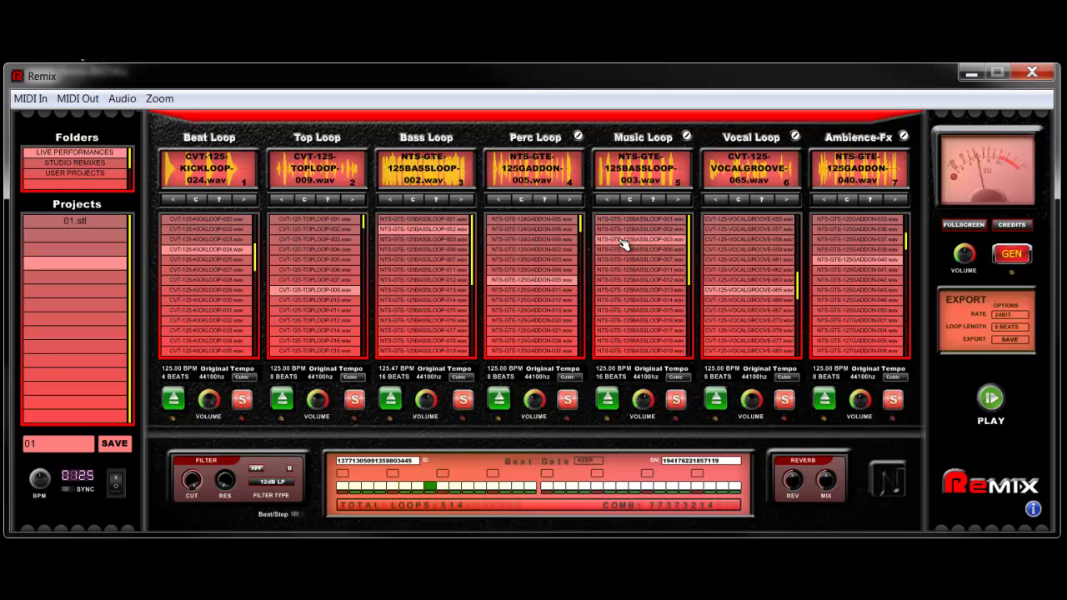
pyautogui.click(676, 402)
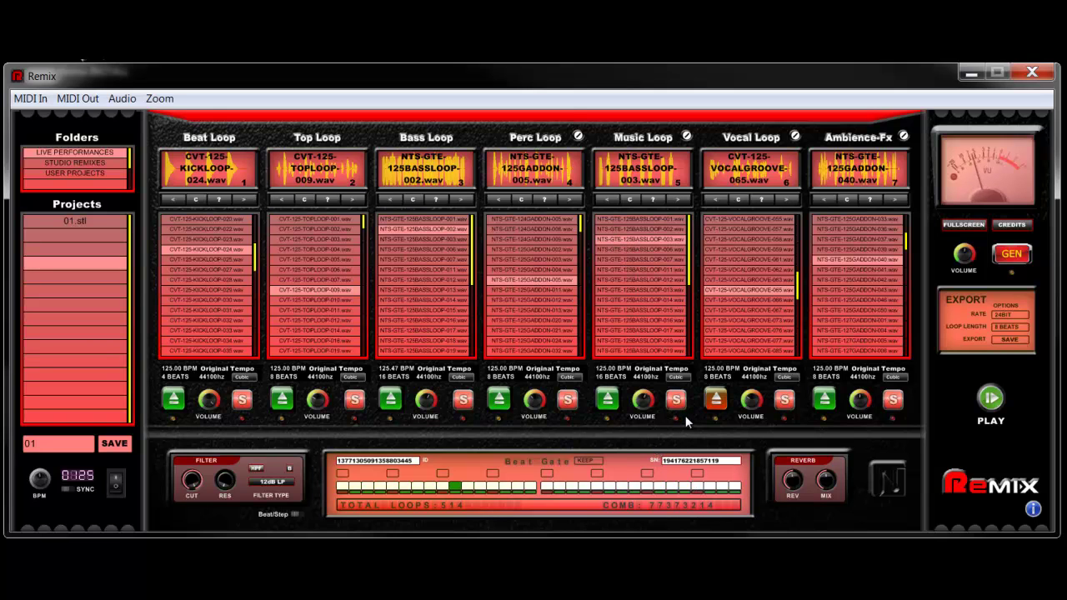
# Step: Solo the Music Loop track and the Bass Loop track in turn, releasing each solo, and stop playback
pyautogui.click(673, 402)
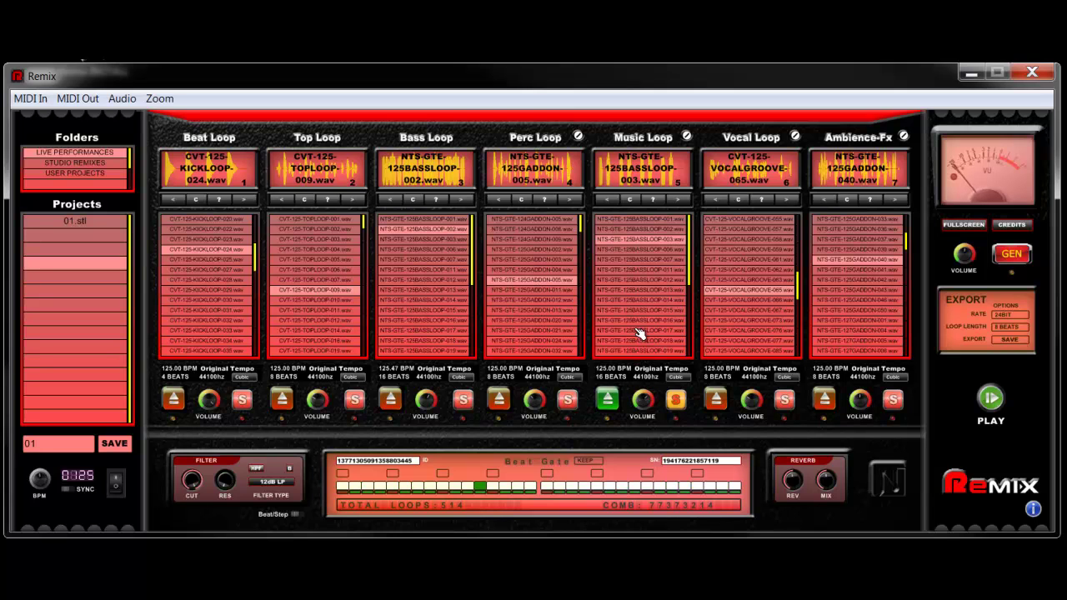
pyautogui.click(675, 400)
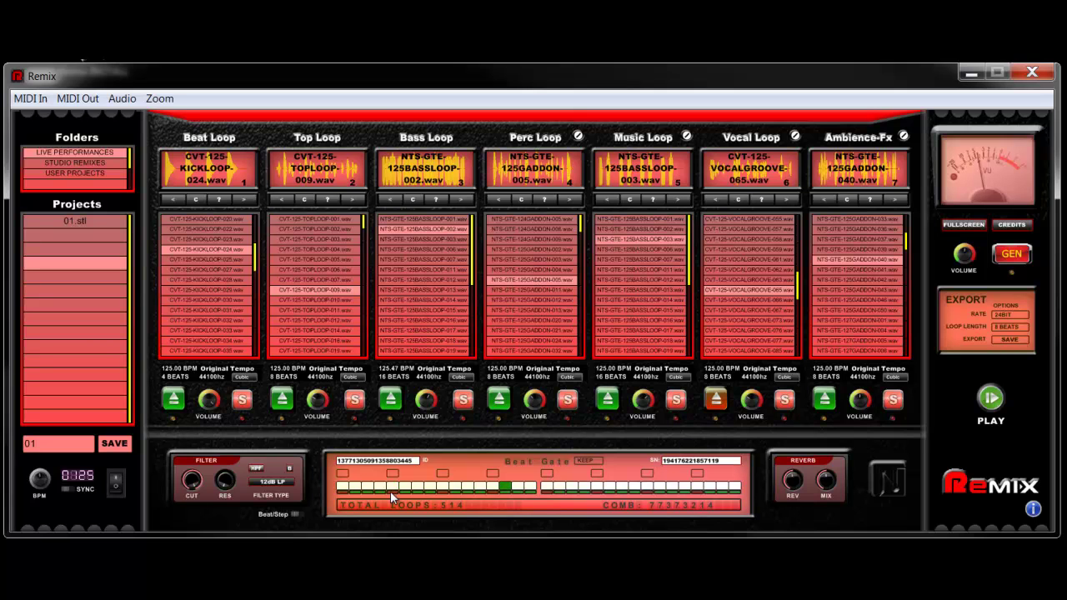
pyautogui.click(463, 400)
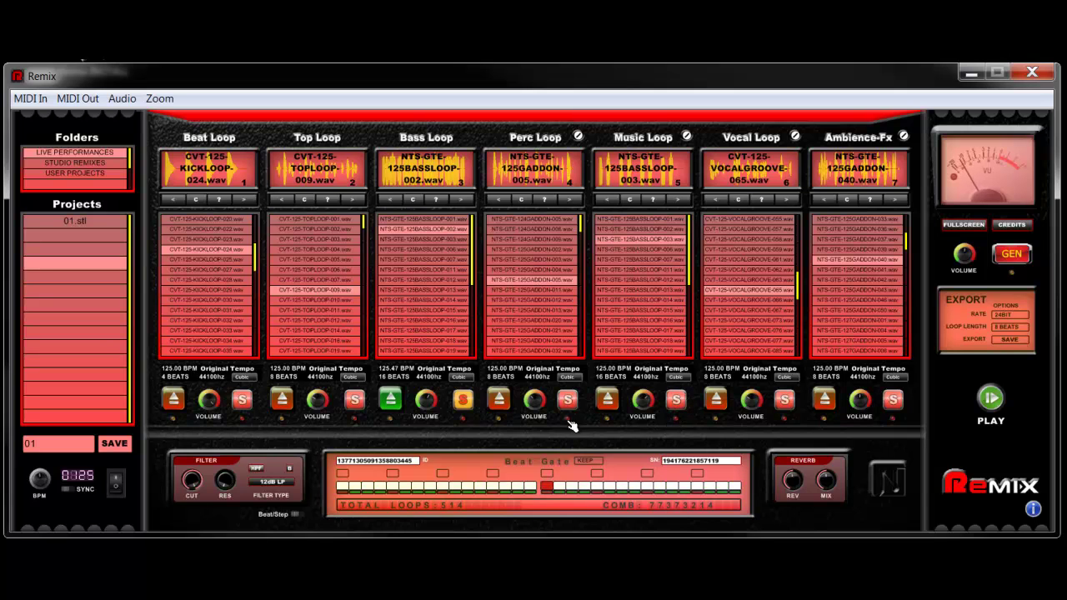
pyautogui.click(463, 400)
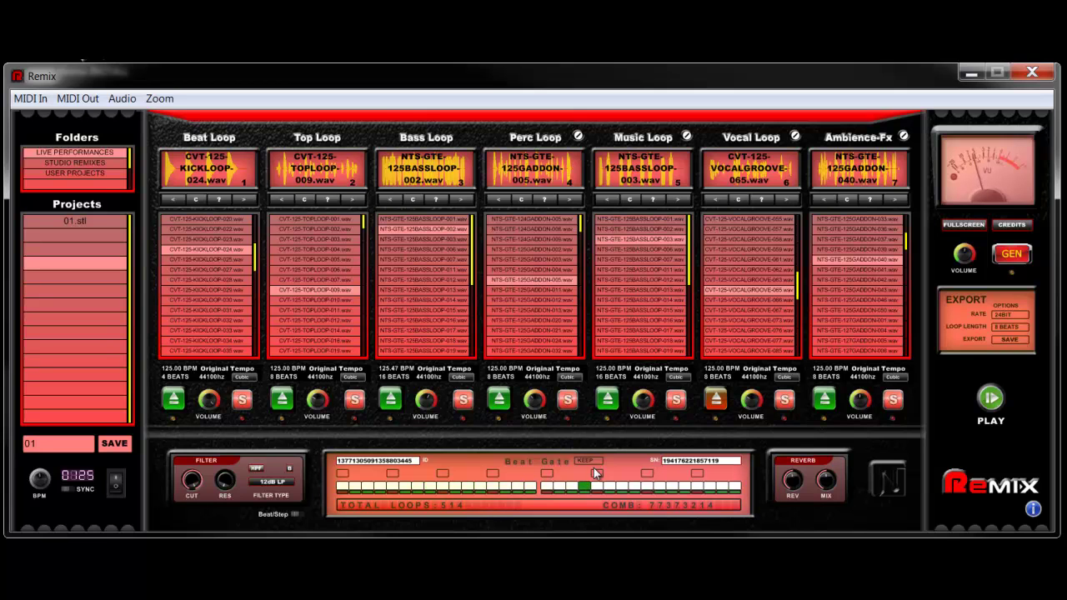
pyautogui.click(991, 399)
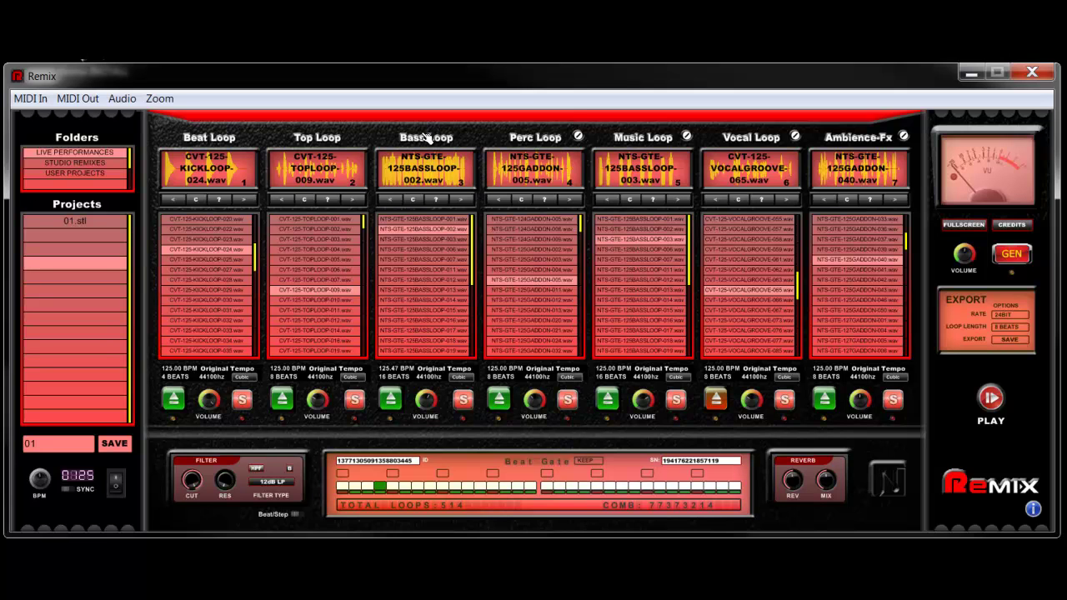
# Step: Load the NTS Audio Labs > Remix > Loops > BASS LOOPS folder into the Vocal Loop track and generate a random loop there
pyautogui.click(750, 139)
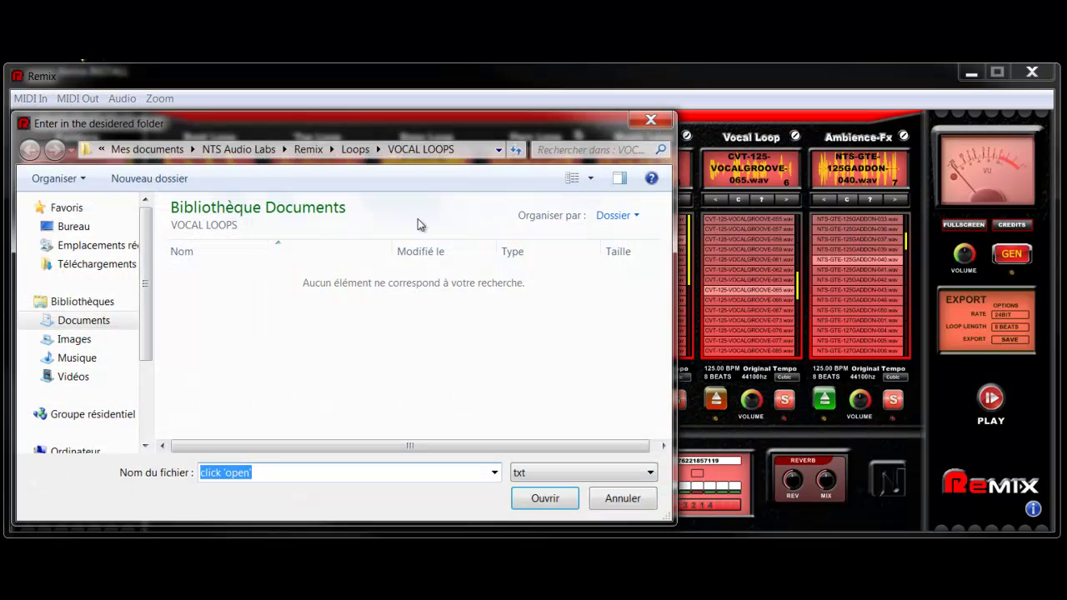
pyautogui.click(355, 149)
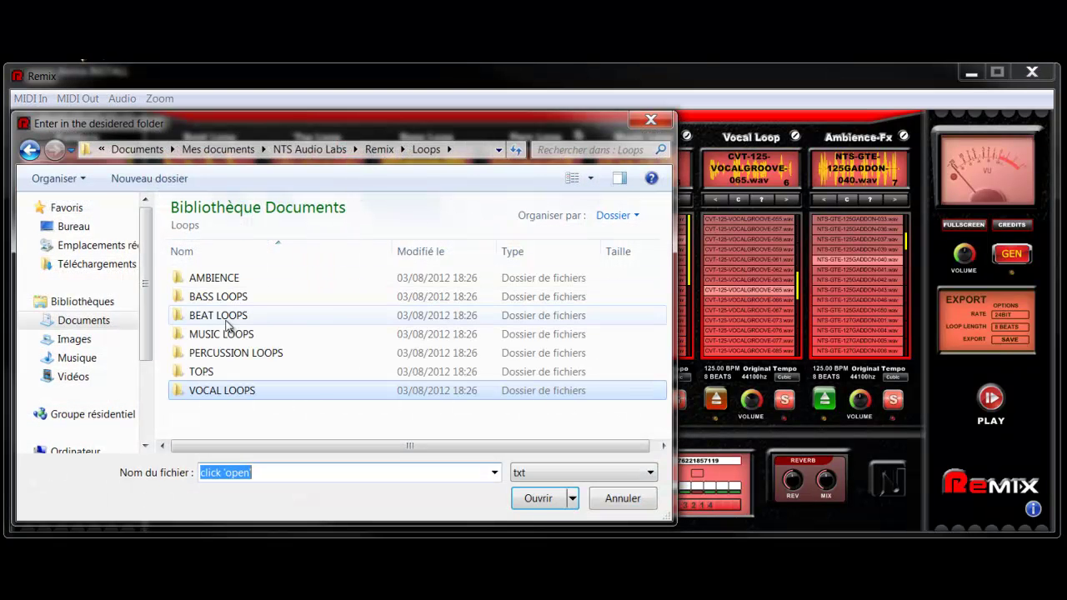
pyautogui.doubleClick(236, 302)
pyautogui.click(538, 498)
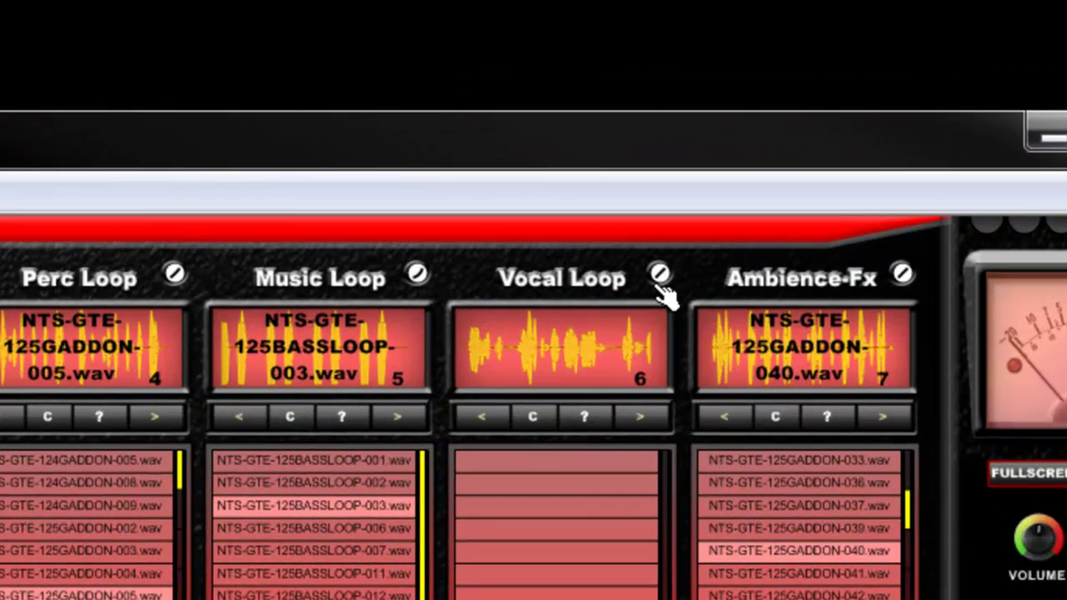
pyautogui.click(586, 415)
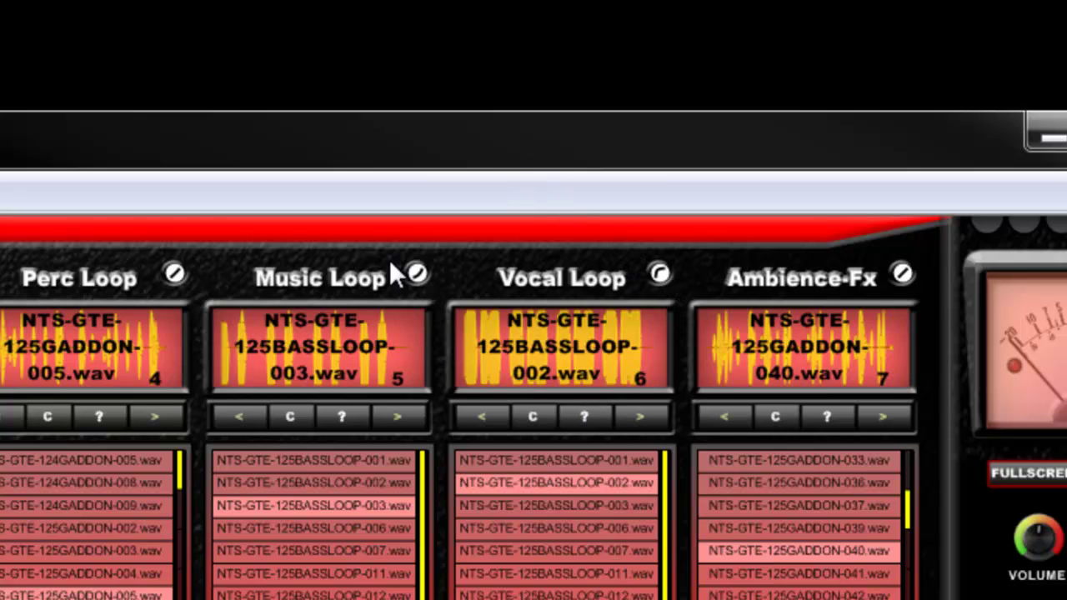
# Step: Select NTS-GTE-125BASSLOOP-013.wav in the Music Loop track and bring the Beat Loop track back into the mix
pyautogui.click(417, 275)
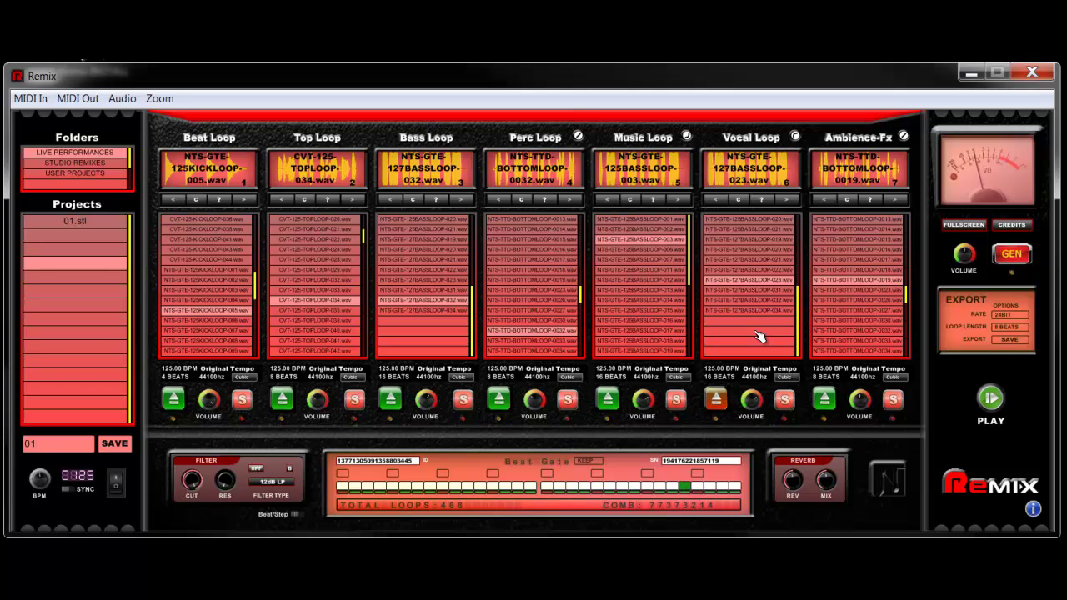
pyautogui.click(656, 296)
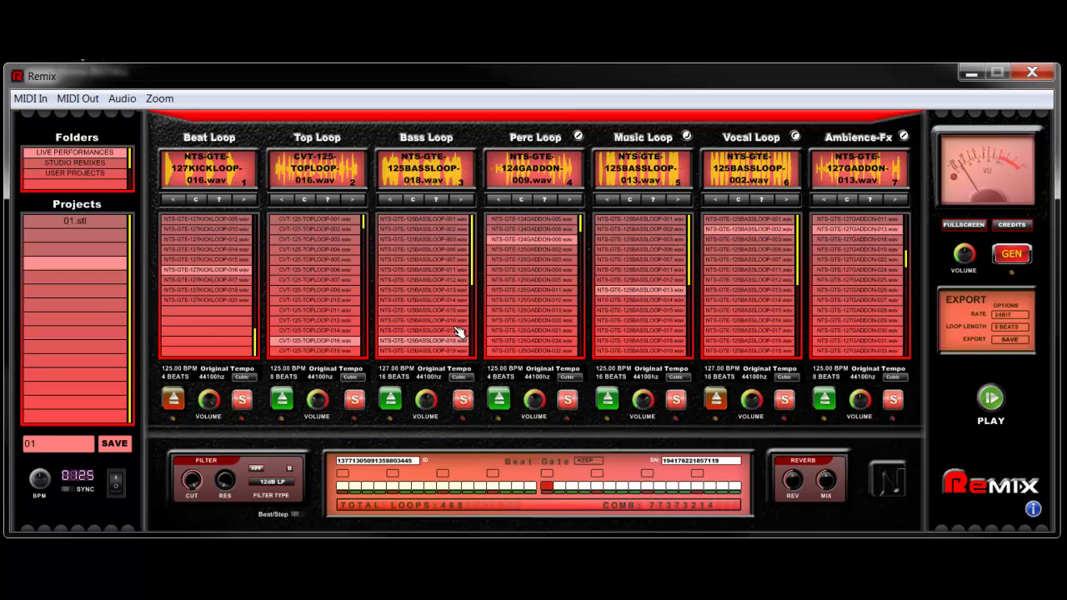
pyautogui.click(173, 399)
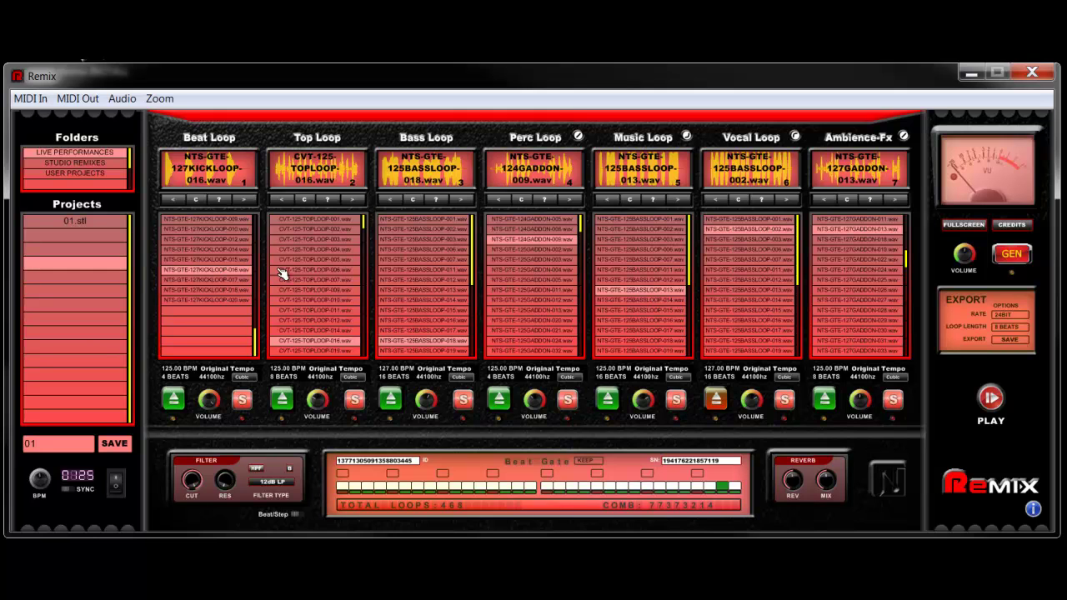
# Step: View the export rate options without changing them, and set the export loop length to 4 beats
pyautogui.click(1014, 315)
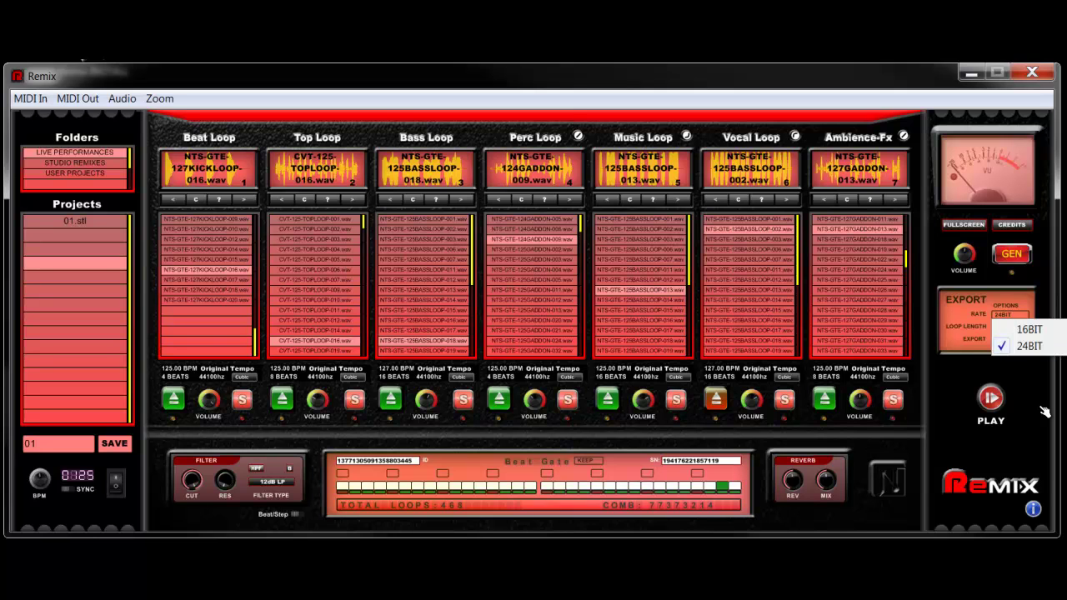
pyautogui.click(1047, 412)
pyautogui.click(1021, 327)
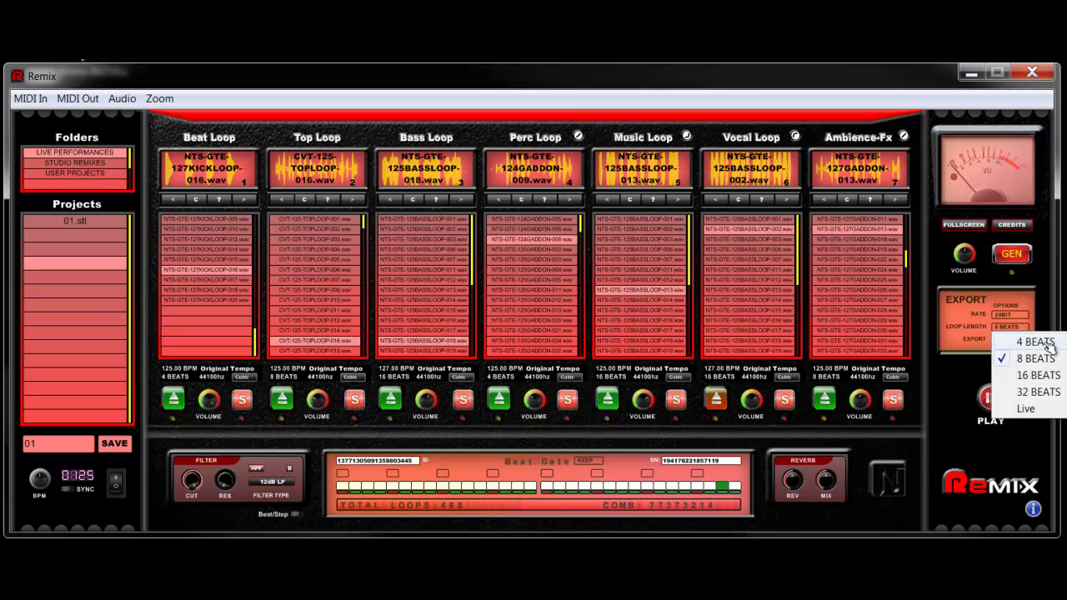
pyautogui.click(1049, 344)
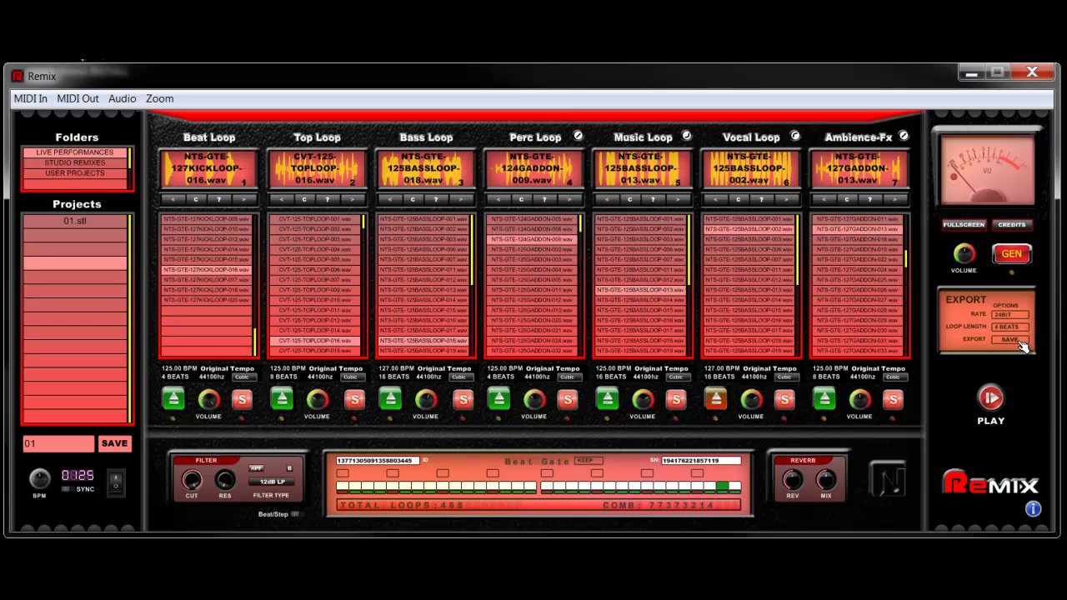
# Step: Export the current mix as a WAV loop named "test 01" in the Bureau folder
pyautogui.click(1011, 340)
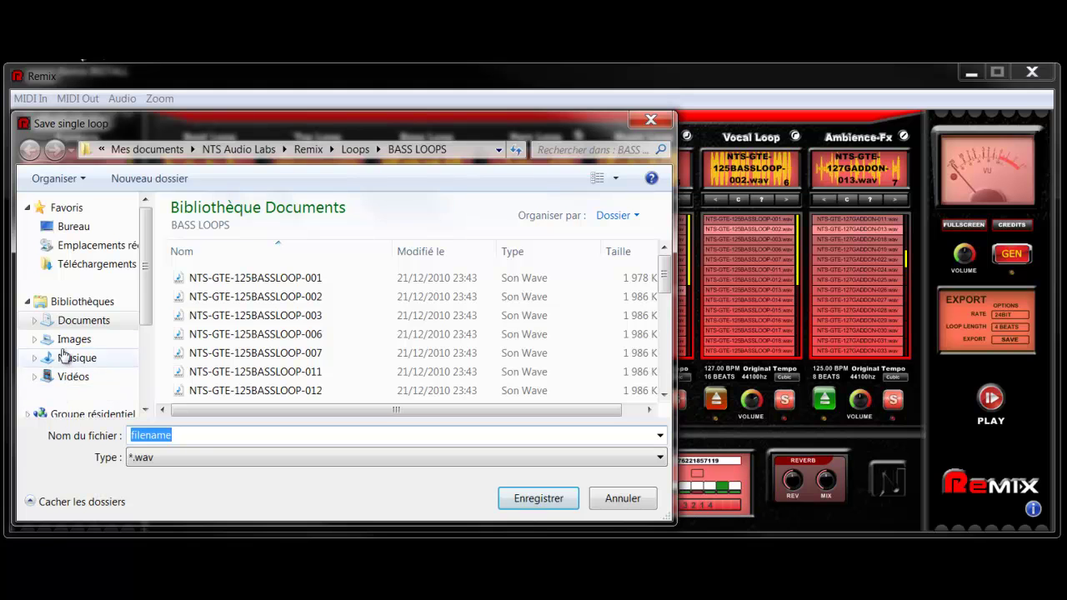
pyautogui.click(73, 227)
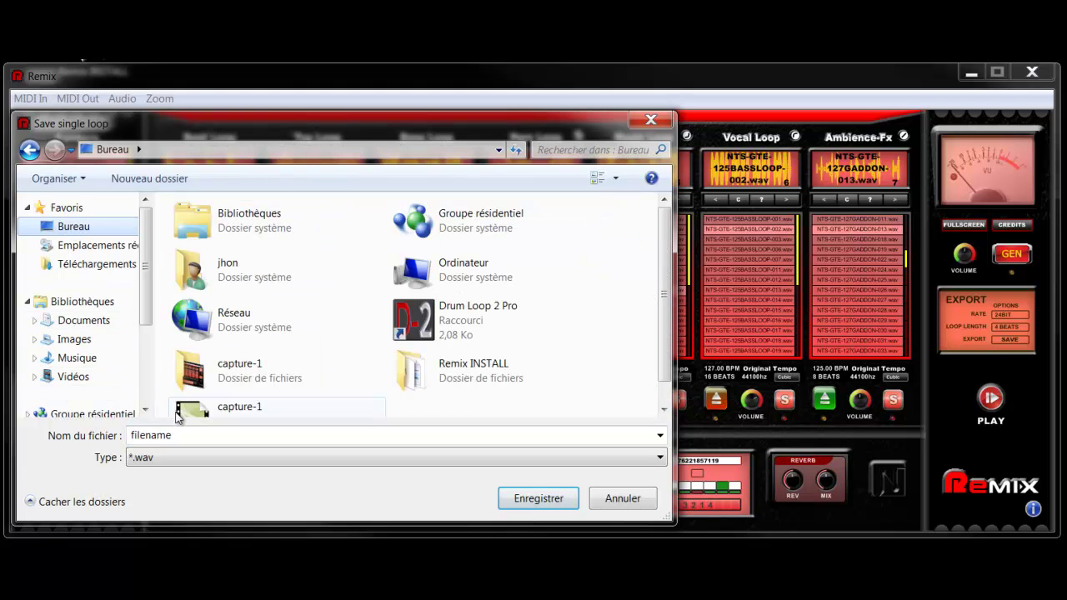
pyautogui.click(202, 436)
pyautogui.write('test 01')
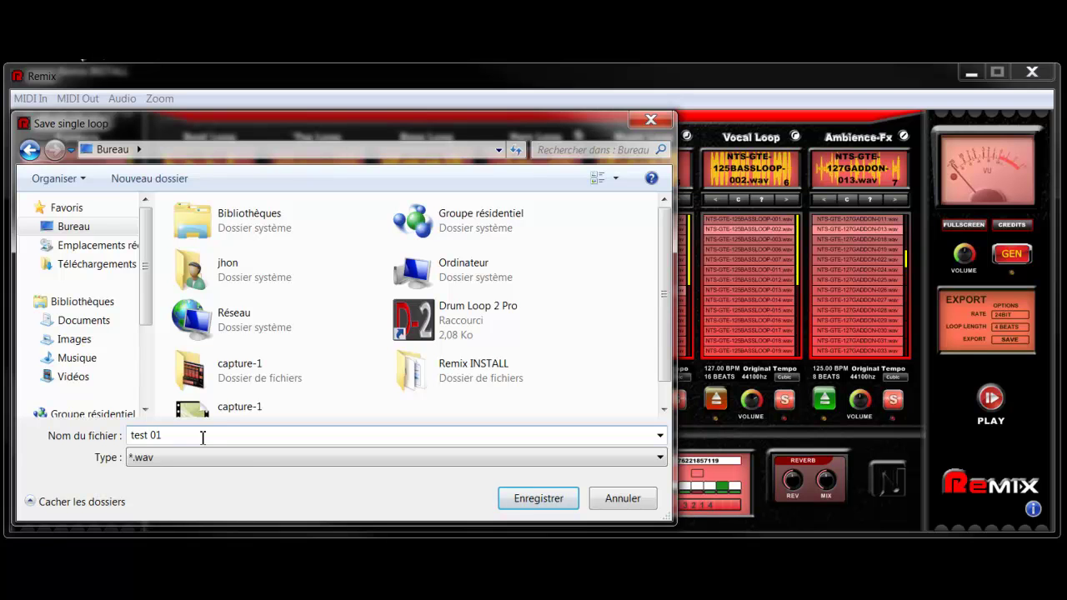
pyautogui.click(572, 505)
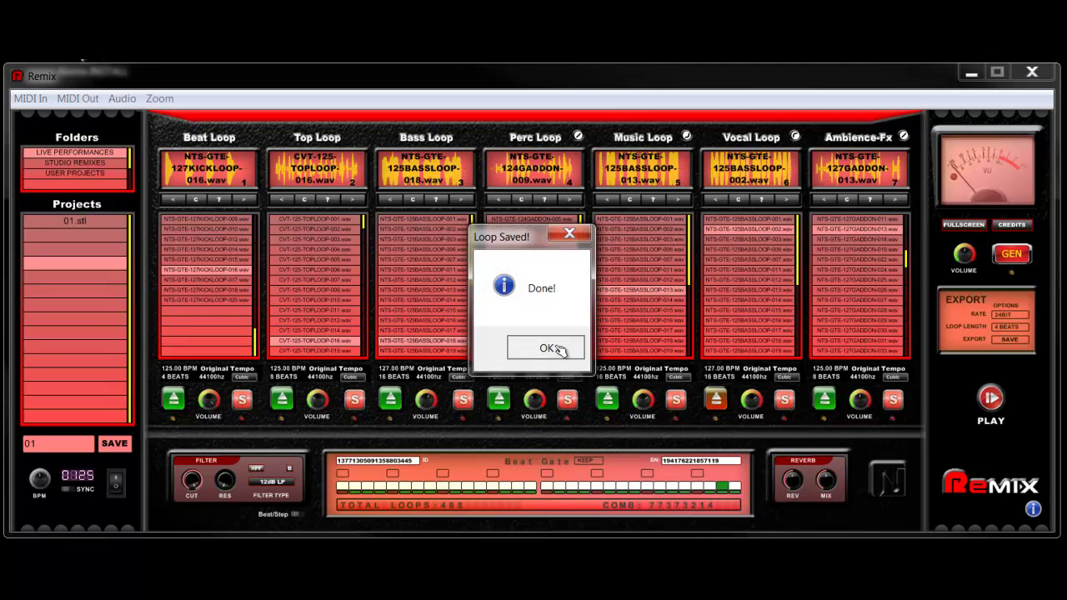
pyautogui.click(558, 349)
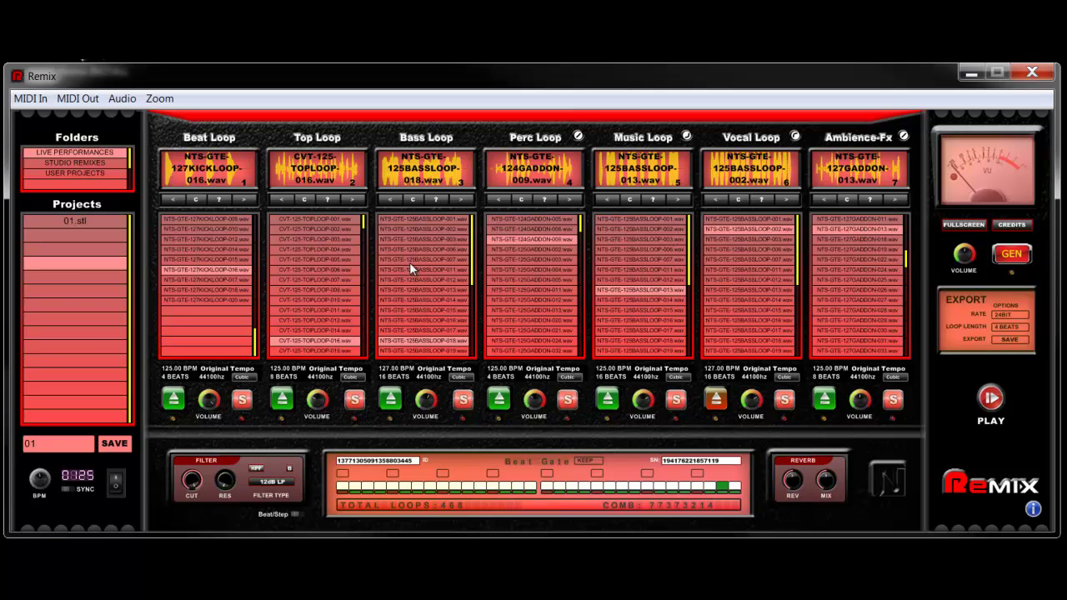
# Step: Generate random loops for the Top Loop, Bass Loop, Perc Loop, Music Loop and Ambience-Fx tracks, and start playback
pyautogui.click(330, 200)
pyautogui.click(436, 200)
pyautogui.click(546, 200)
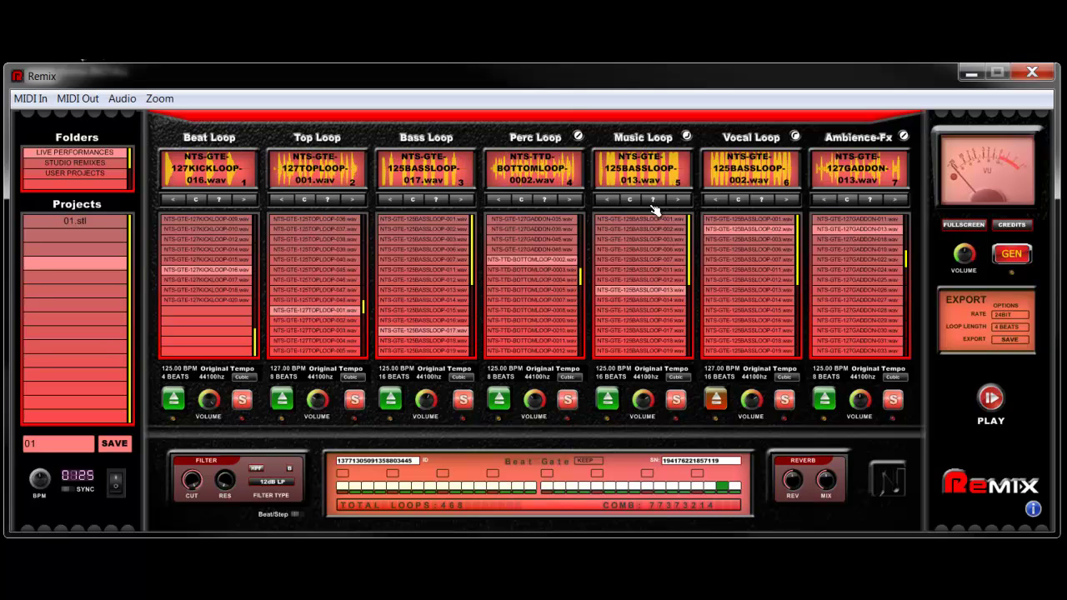
pyautogui.click(654, 202)
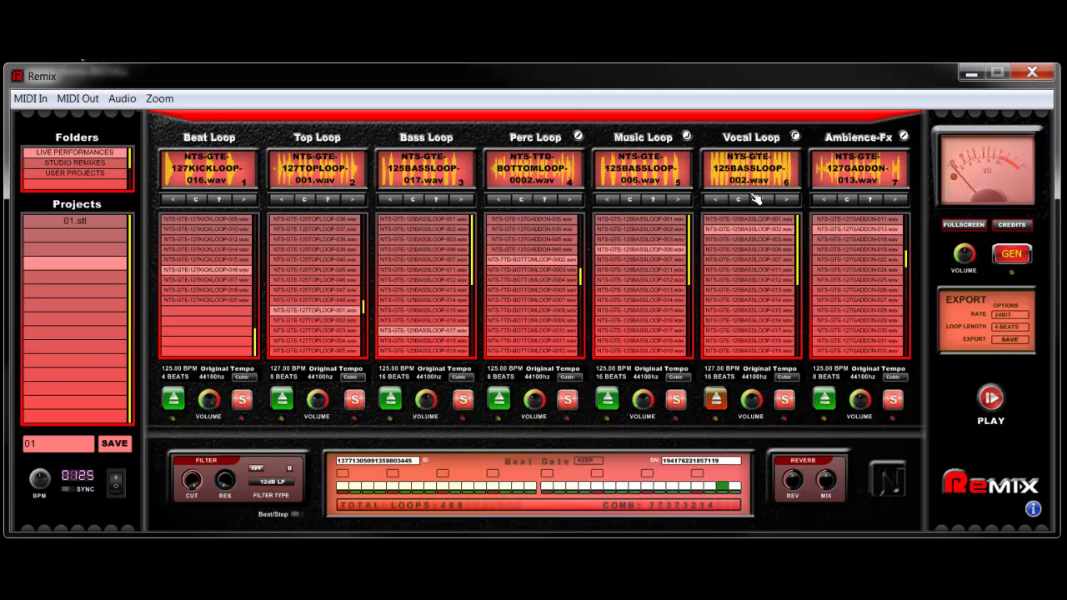
pyautogui.click(885, 200)
pyautogui.click(1000, 401)
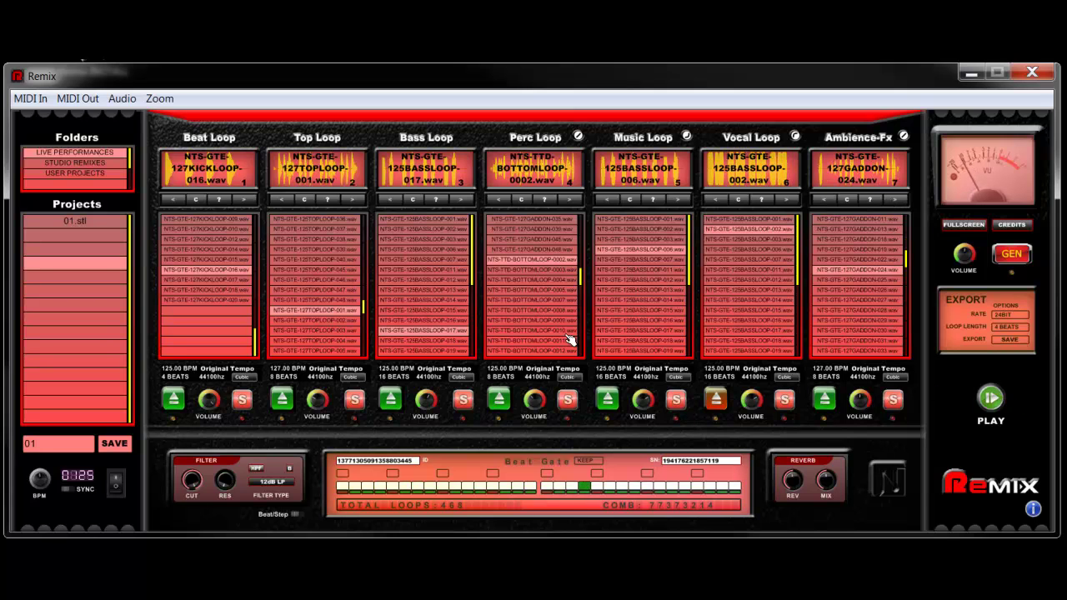
# Step: Randomize the loops of all tracks from Top Loop through Ambience-Fx, including Vocal Loop, during playback
pyautogui.click(327, 200)
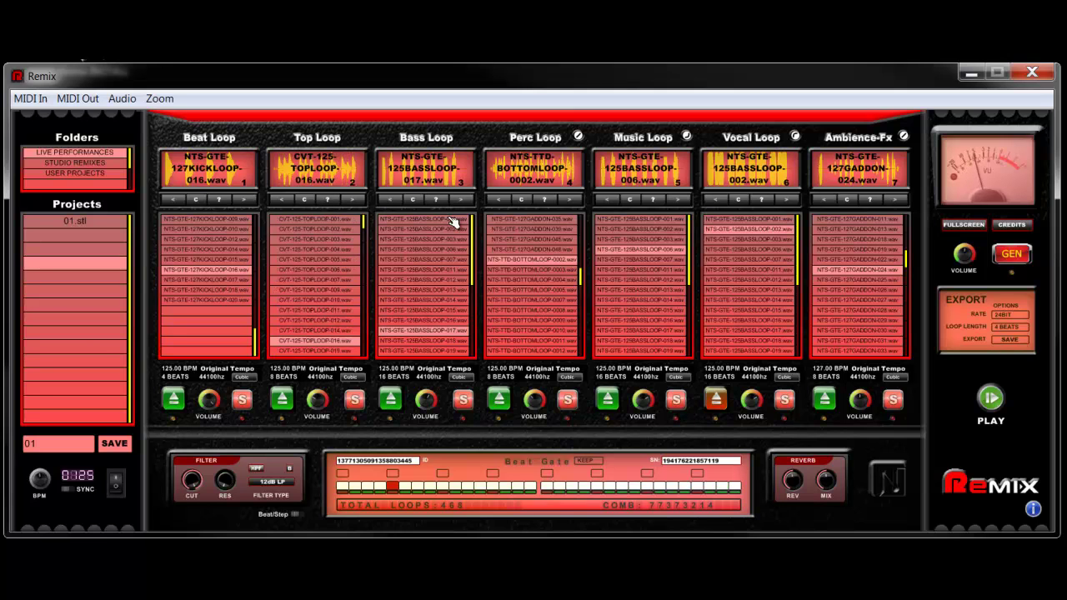
pyautogui.click(435, 200)
pyautogui.click(545, 200)
pyautogui.click(653, 200)
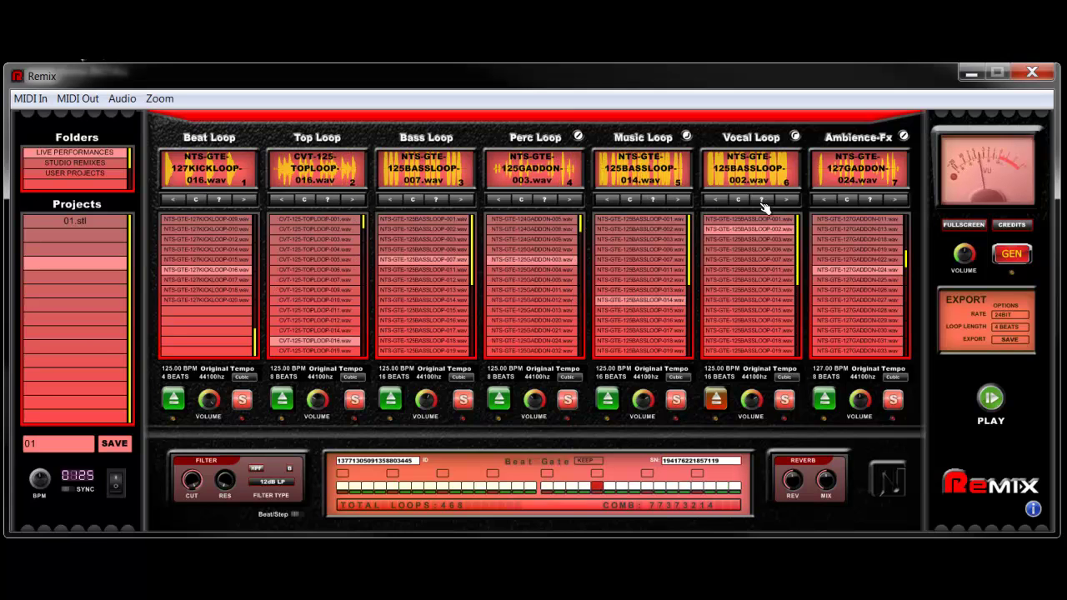
pyautogui.click(761, 200)
pyautogui.click(871, 200)
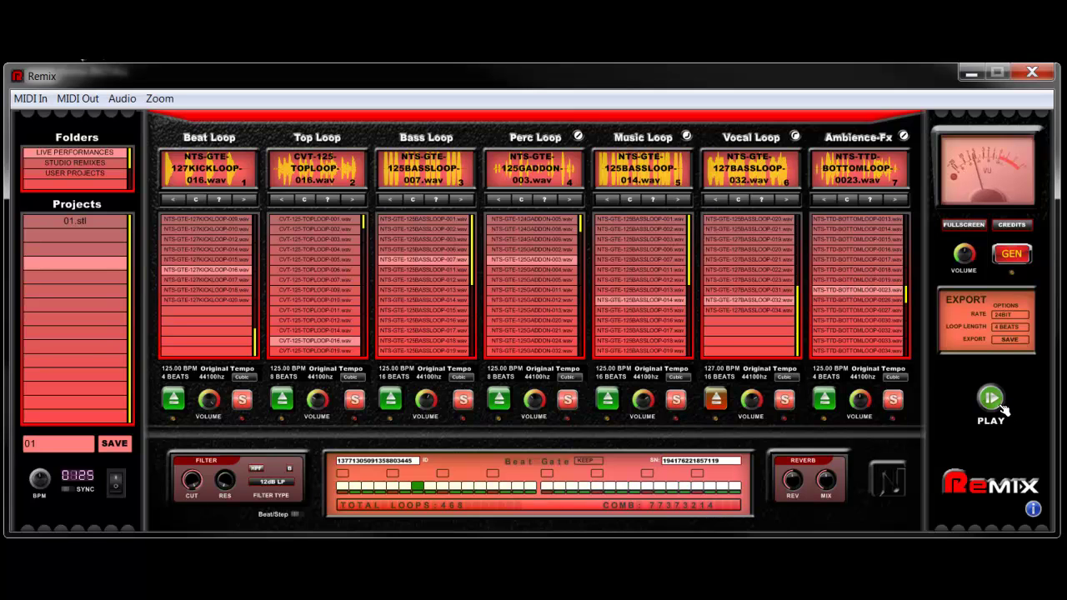
# Step: Set the export loop length to 8 beats and export the mix as a WAV loop named "test 2" in the Bureau folder
pyautogui.click(1024, 327)
pyautogui.click(1029, 357)
pyautogui.click(1010, 339)
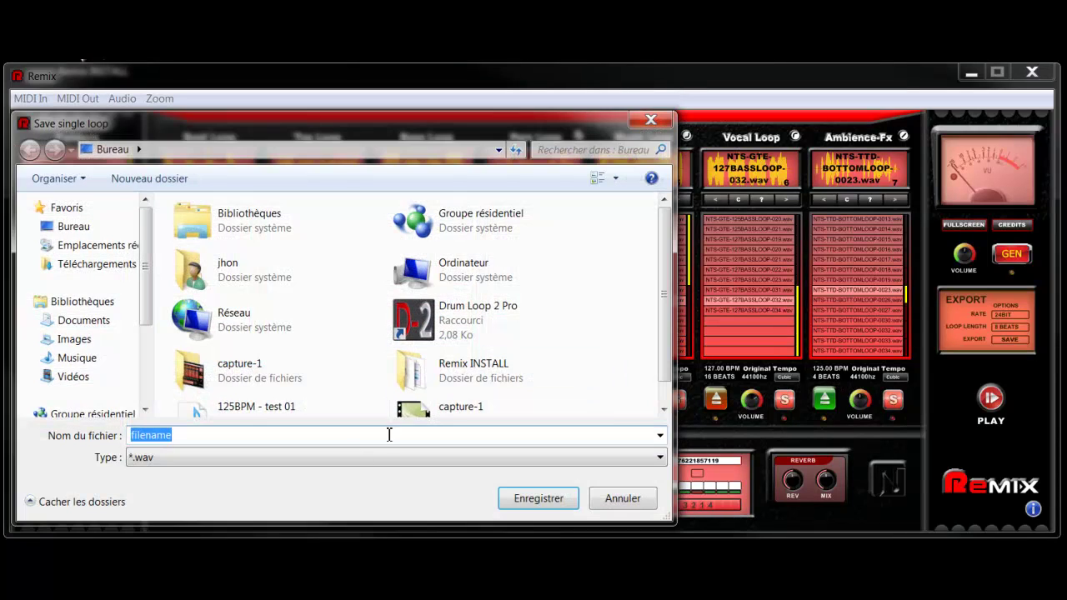
pyautogui.write('test 2')
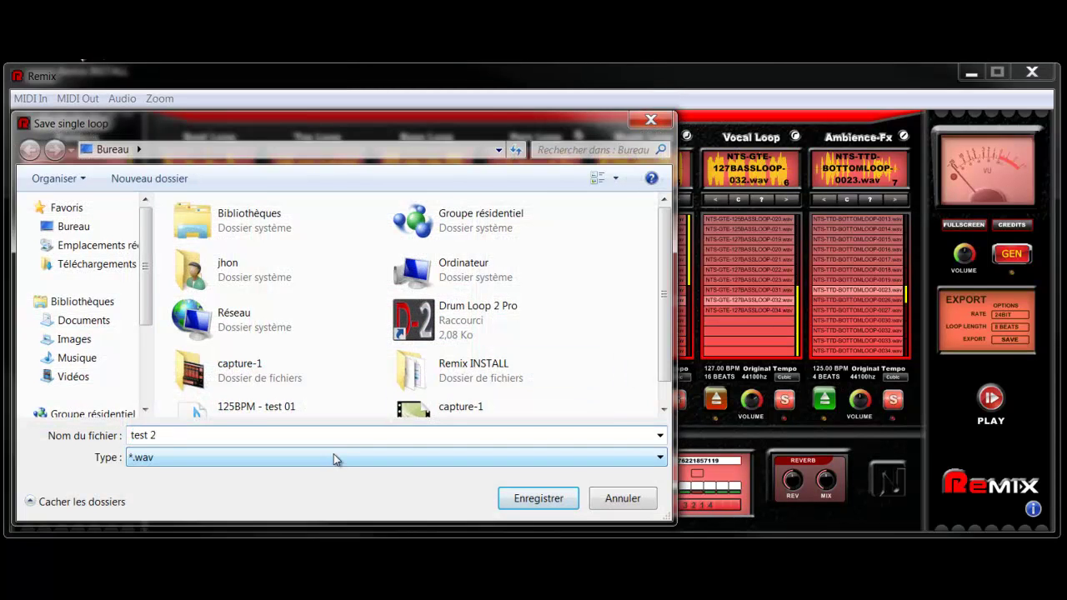
pyautogui.press('Return')
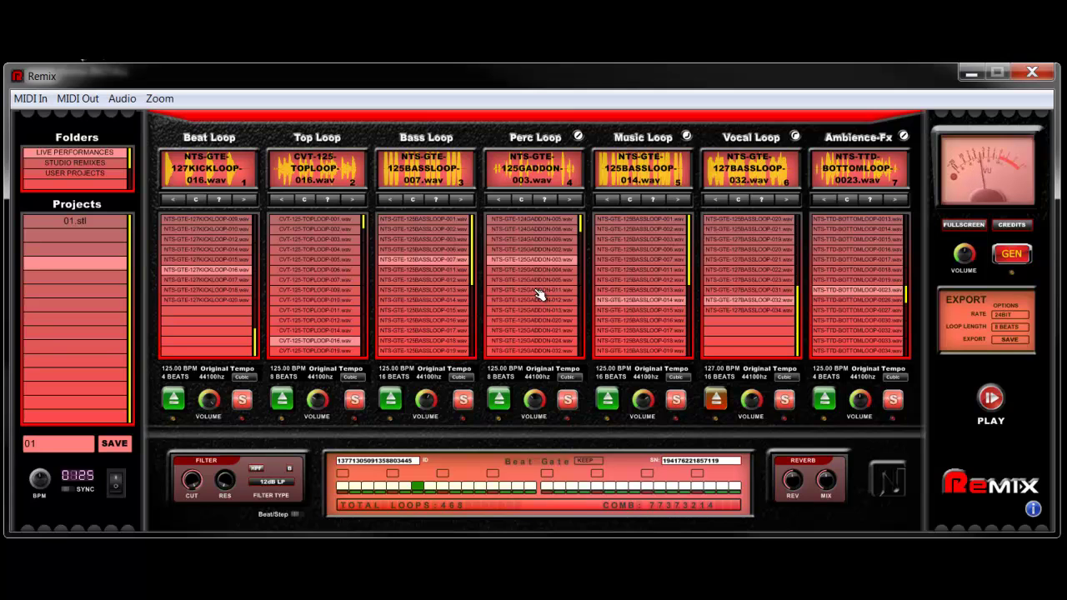
pyautogui.click(543, 348)
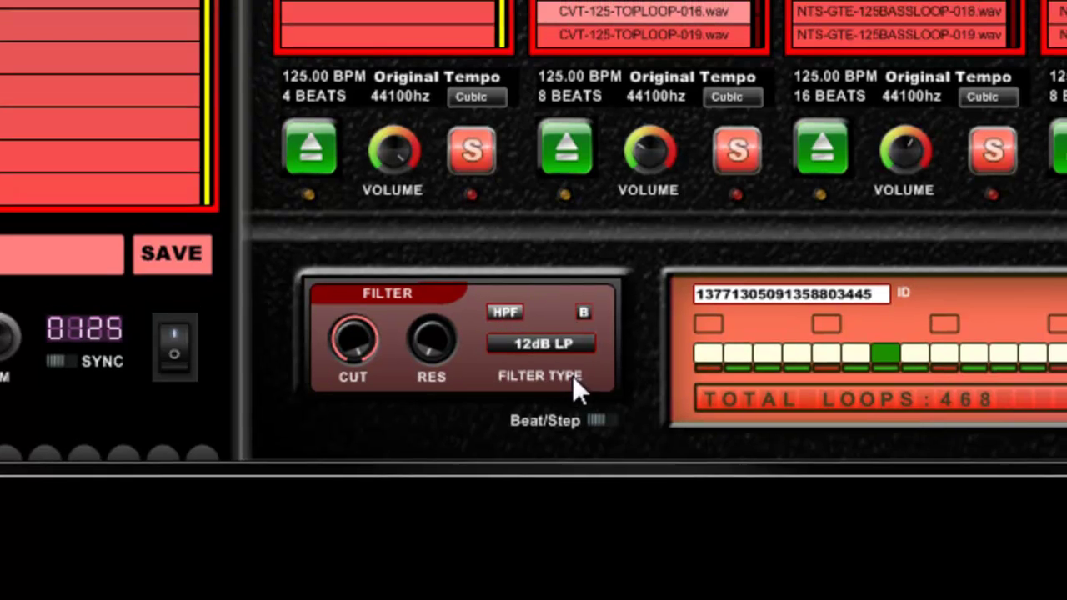
# Step: Try the Moog filter type on the mix, and set the filter type to 24dB LP (2)
pyautogui.click(546, 334)
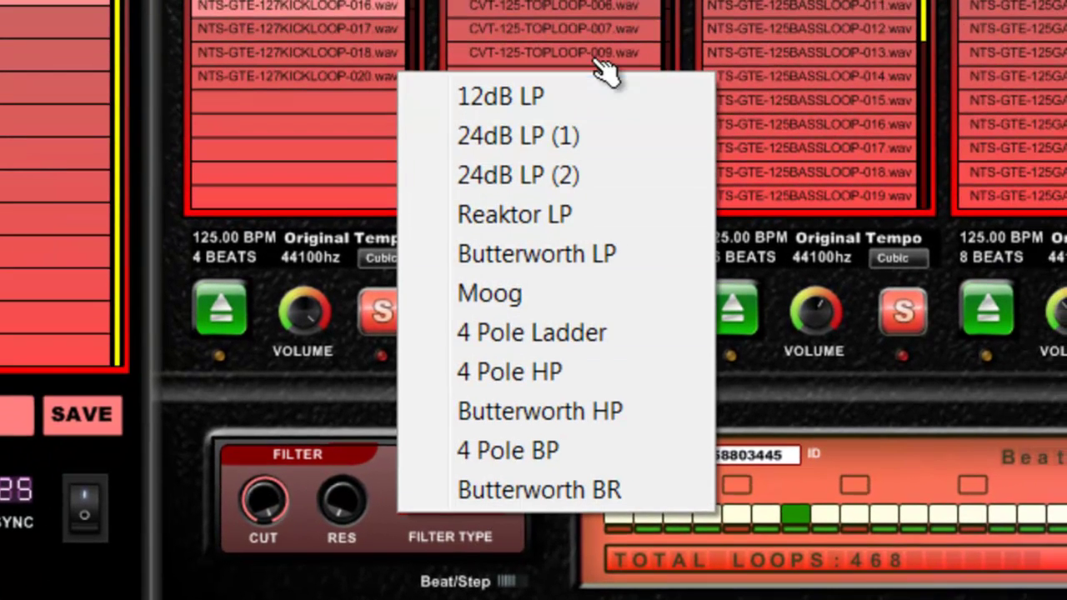
pyautogui.click(611, 309)
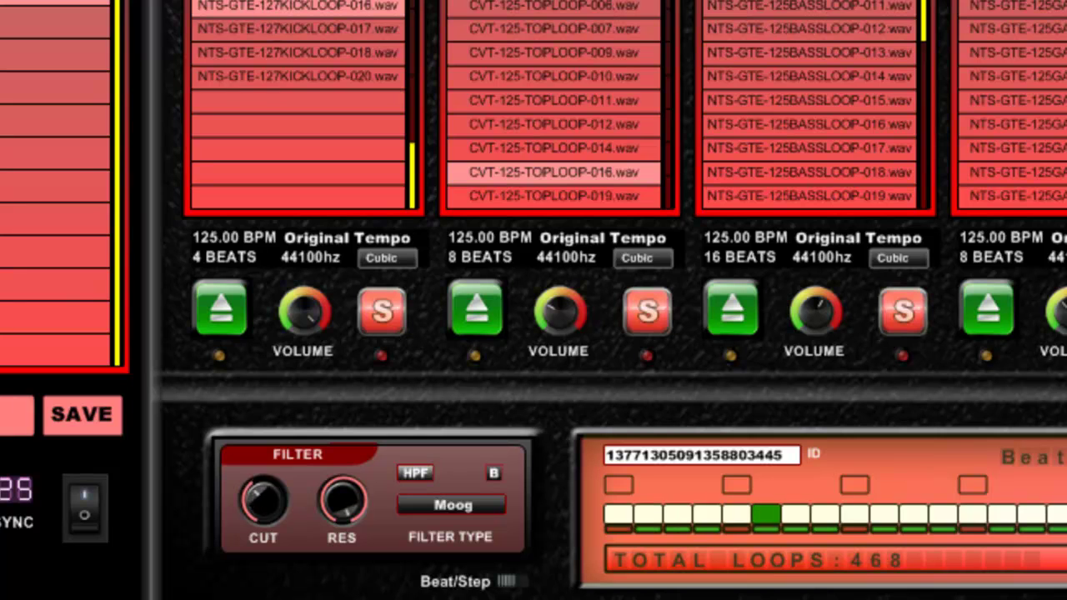
pyautogui.click(467, 511)
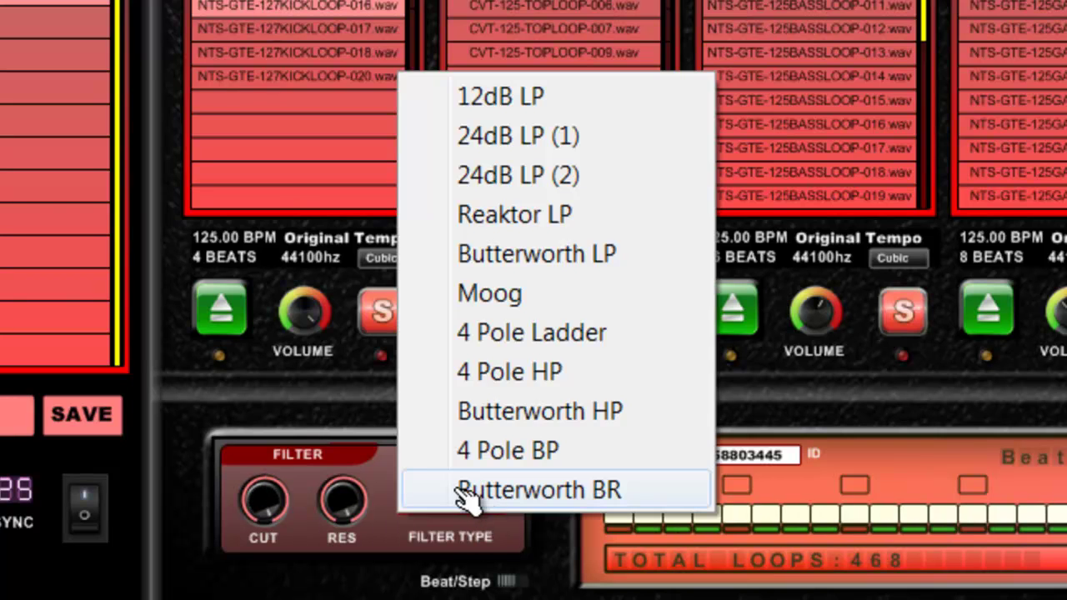
pyautogui.click(647, 175)
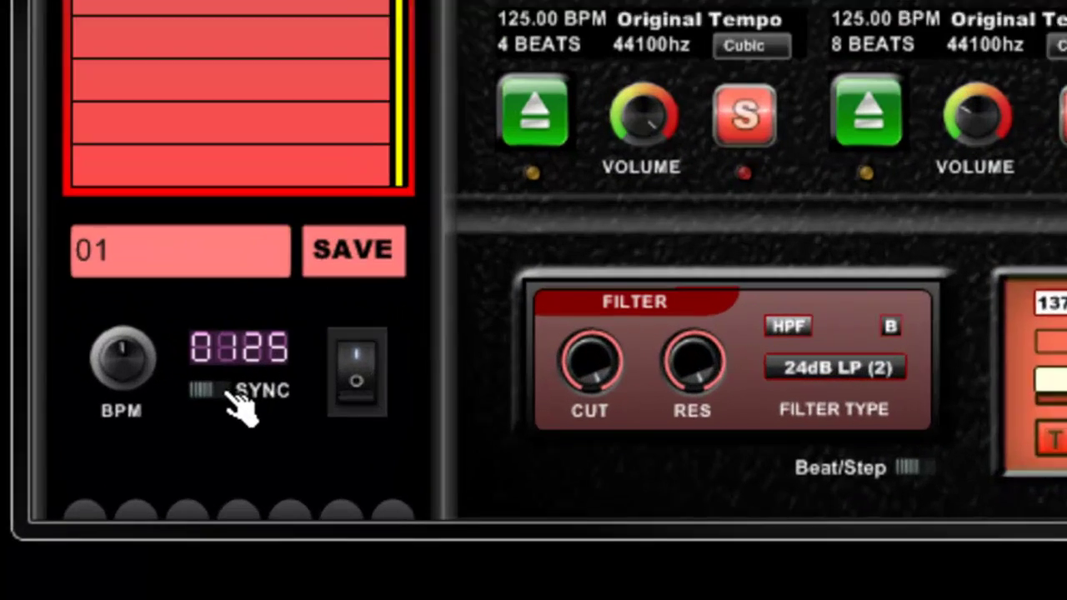
# Step: Toggle the SYNC switch of the project tempo
pyautogui.click(72, 493)
pyautogui.click(217, 389)
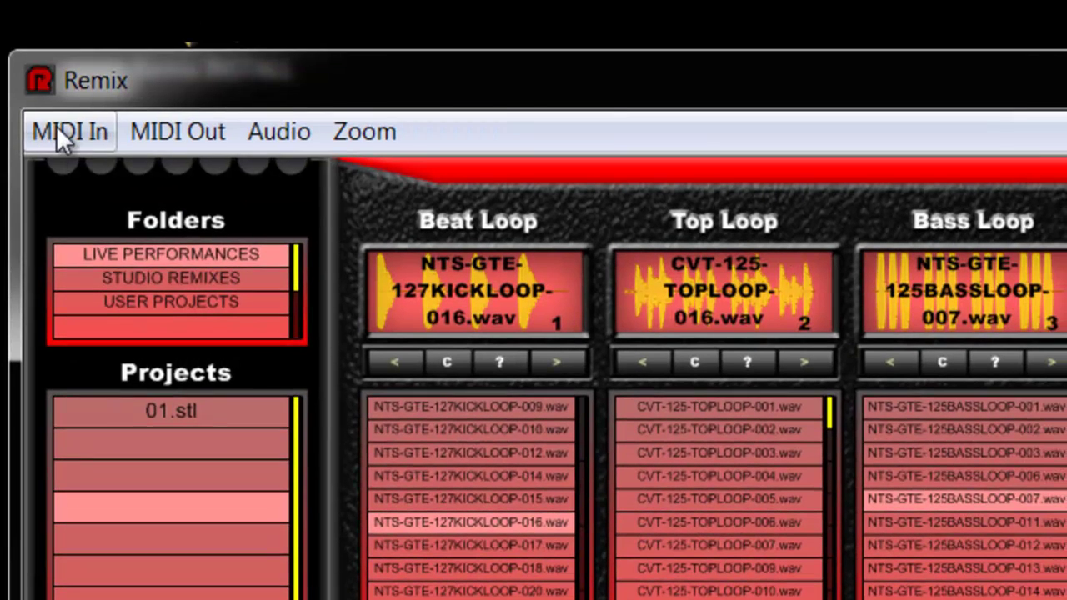
# Step: Examine the MIDI input, MIDI output and audio device choices and the available zoom levels
pyautogui.click(56, 126)
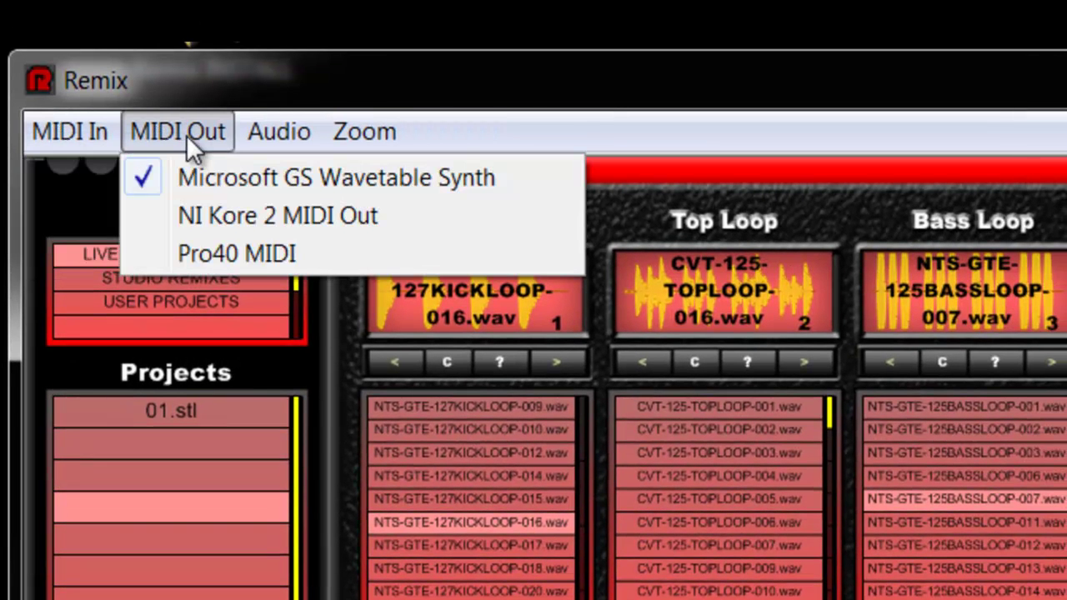
pyautogui.click(250, 136)
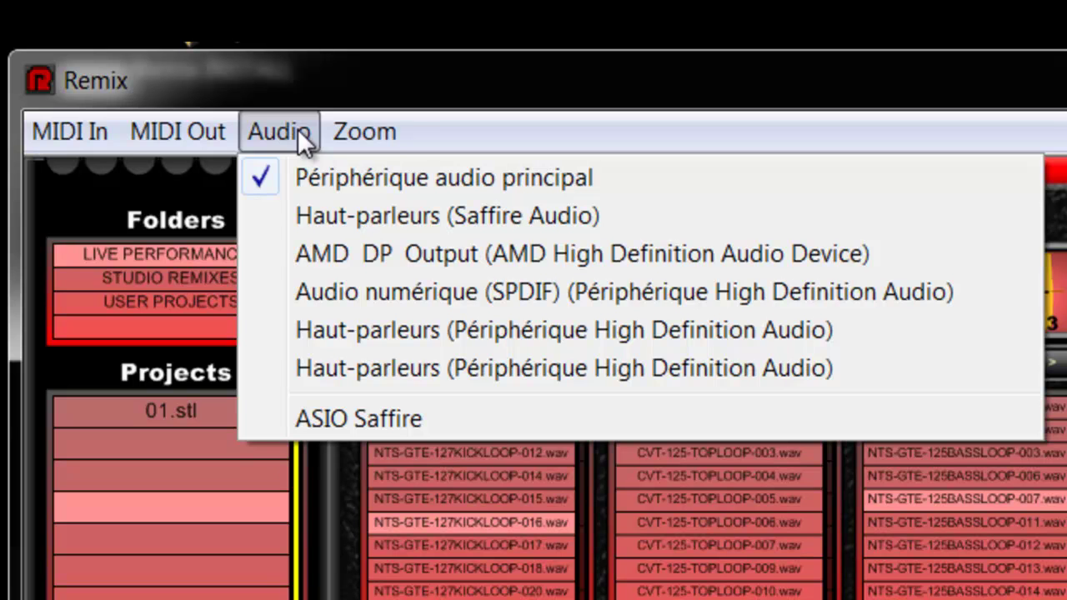
pyautogui.click(284, 142)
pyautogui.click(278, 134)
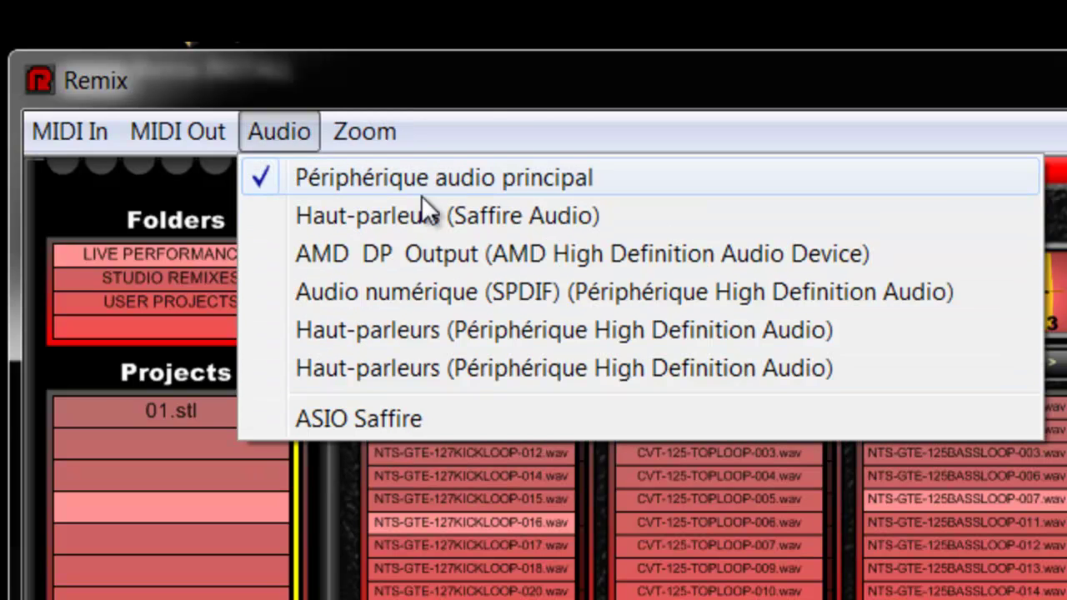
pyautogui.moveTo(390, 143)
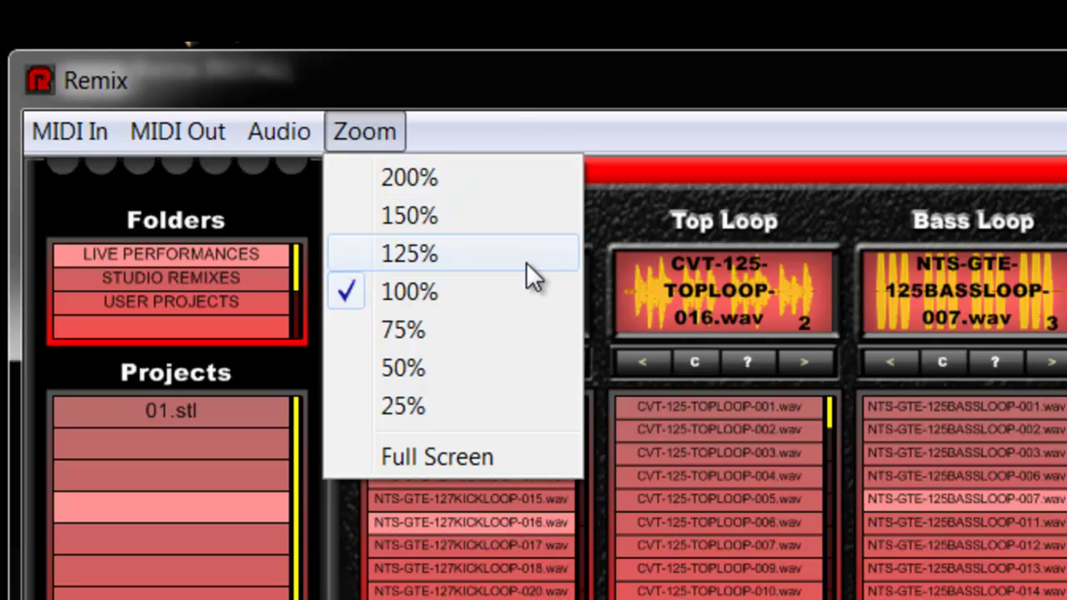
pyautogui.click(505, 100)
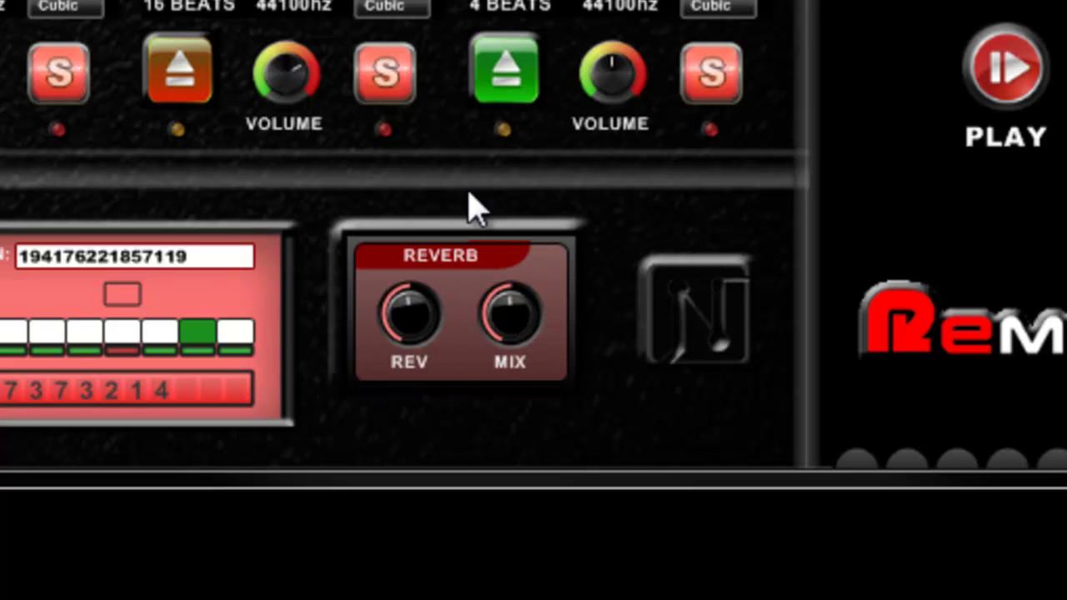
# Step: Audition the reverb during playback by raising its mix close to maximum, return the mix to about halfway, and stop playback
pyautogui.click(1005, 80)
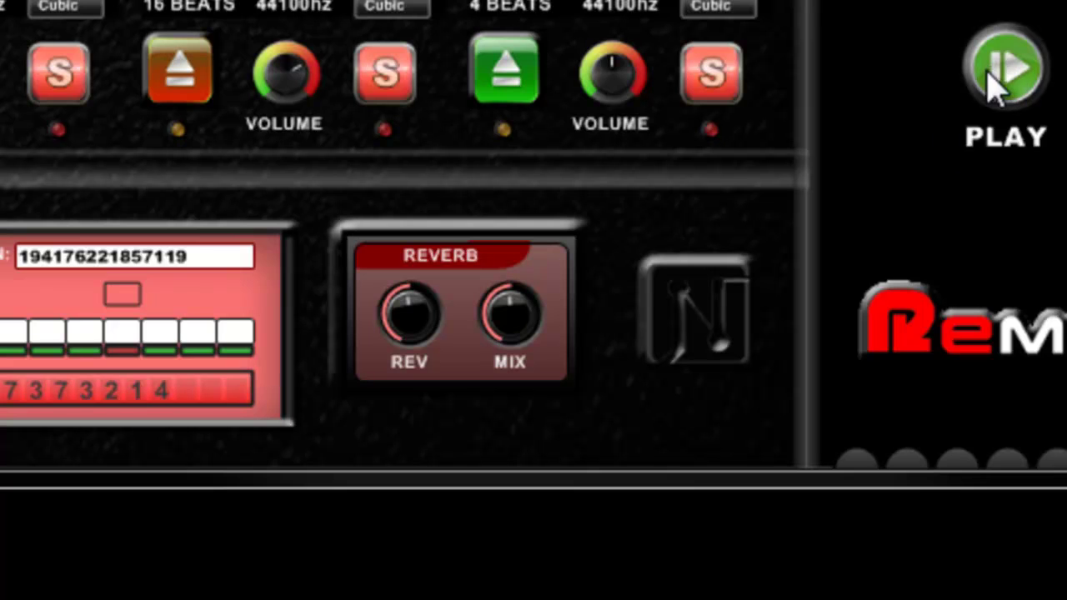
pyautogui.moveTo(409, 312); pyautogui.dragTo(429, 321)
pyautogui.moveTo(517, 312); pyautogui.dragTo(524, 305)
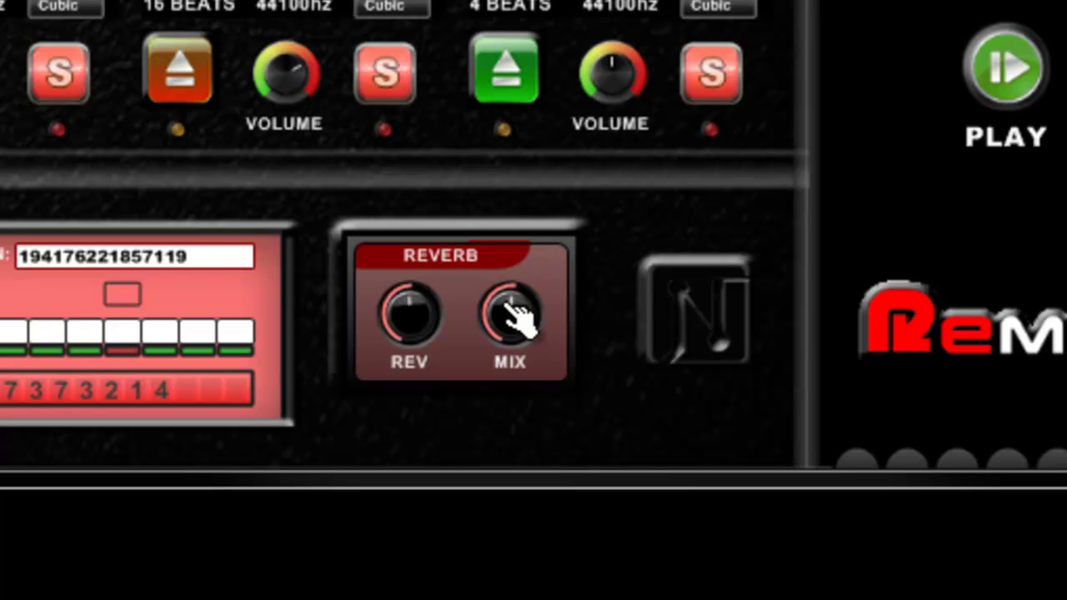
pyautogui.moveTo(514, 310); pyautogui.dragTo(511, 245)
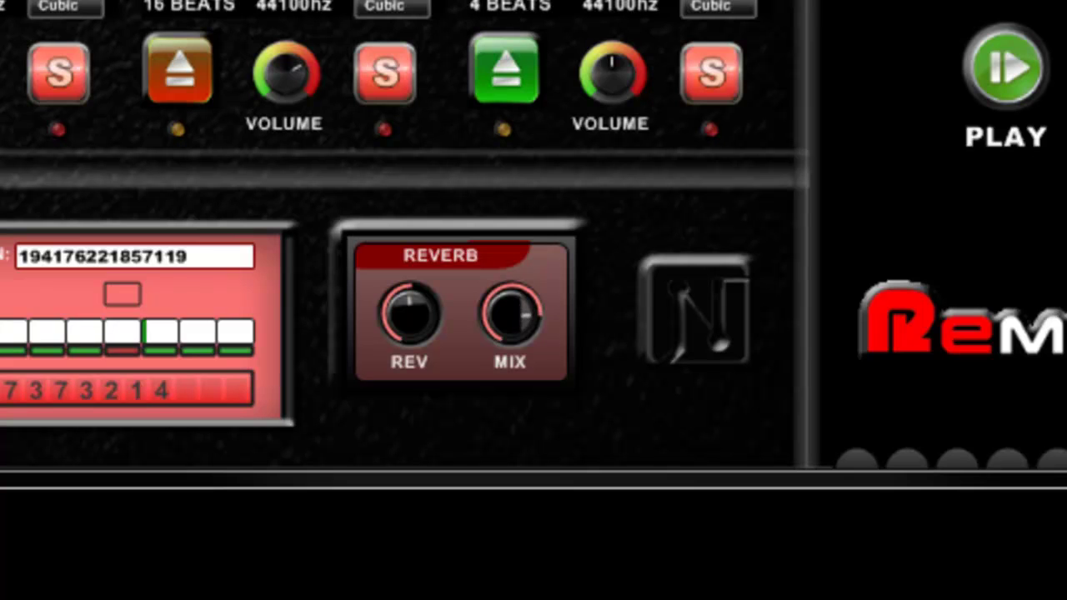
pyautogui.moveTo(503, 344); pyautogui.dragTo(533, 0)
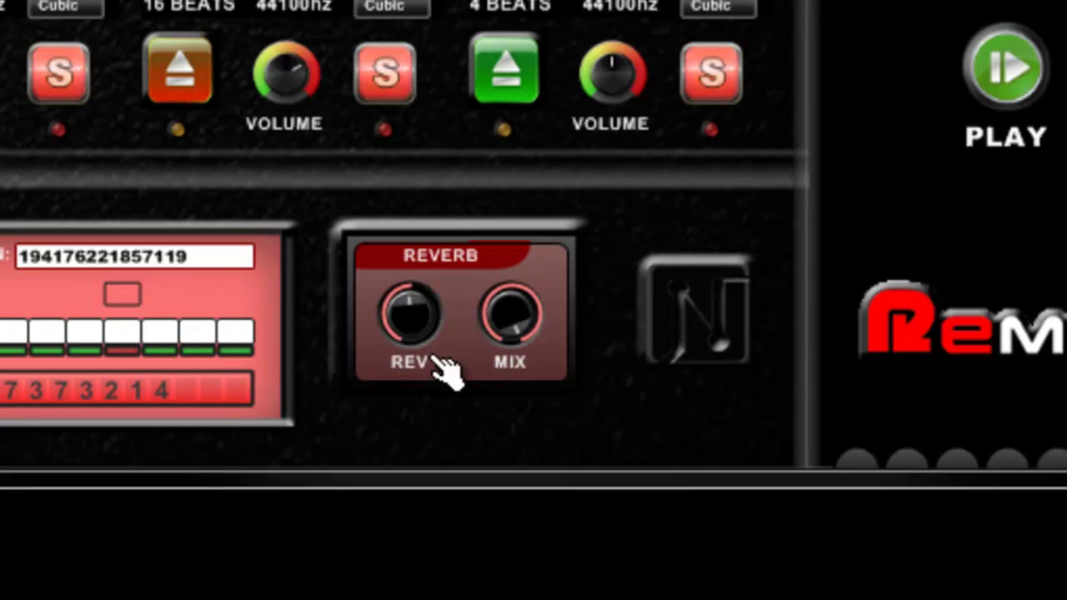
pyautogui.moveTo(529, 352); pyautogui.dragTo(507, 434)
pyautogui.moveTo(511, 315); pyautogui.dragTo(536, 370)
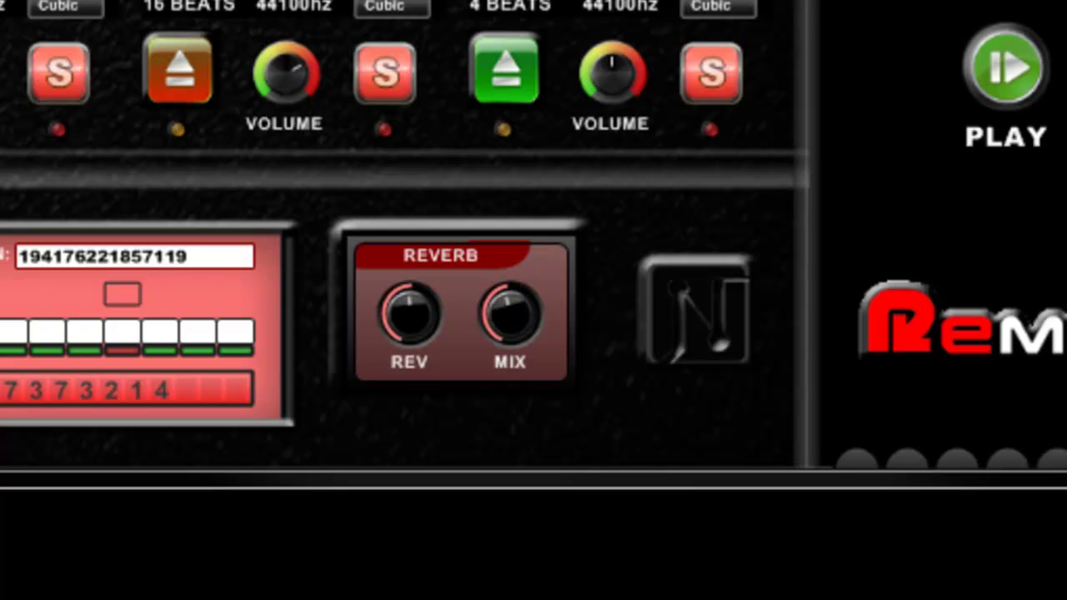
pyautogui.click(1010, 84)
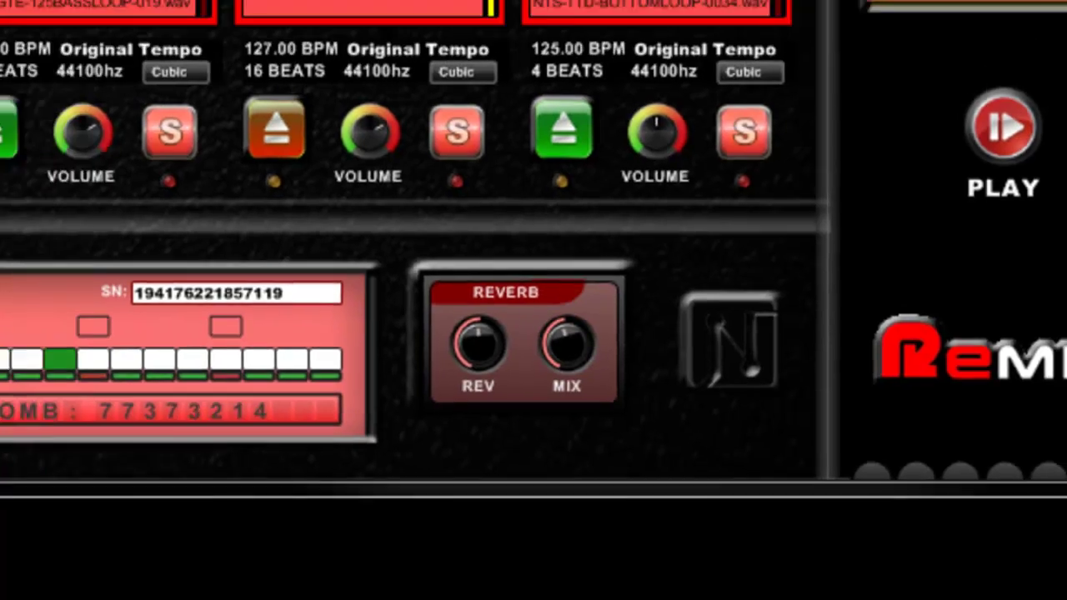
# Step: Switch on all eight Beat Gate boxes above the step display
pyautogui.click(590, 460)
pyautogui.click(608, 483)
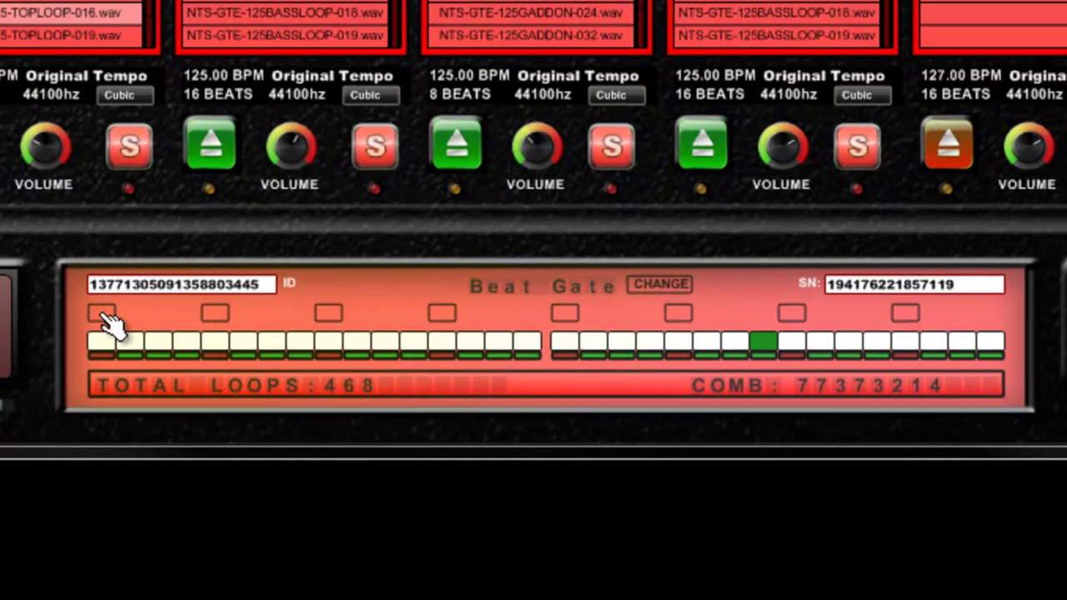
pyautogui.click(102, 314)
pyautogui.click(564, 315)
pyautogui.click(678, 315)
pyautogui.click(791, 315)
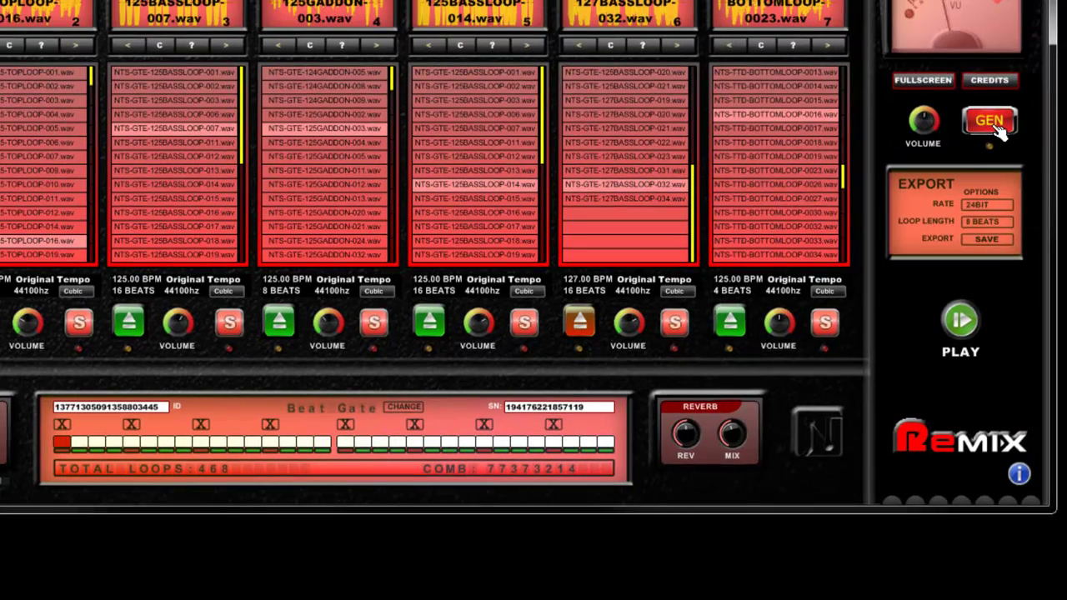
# Step: Generate four new random loop combinations across the tracks with GEN during playback
pyautogui.click(987, 125)
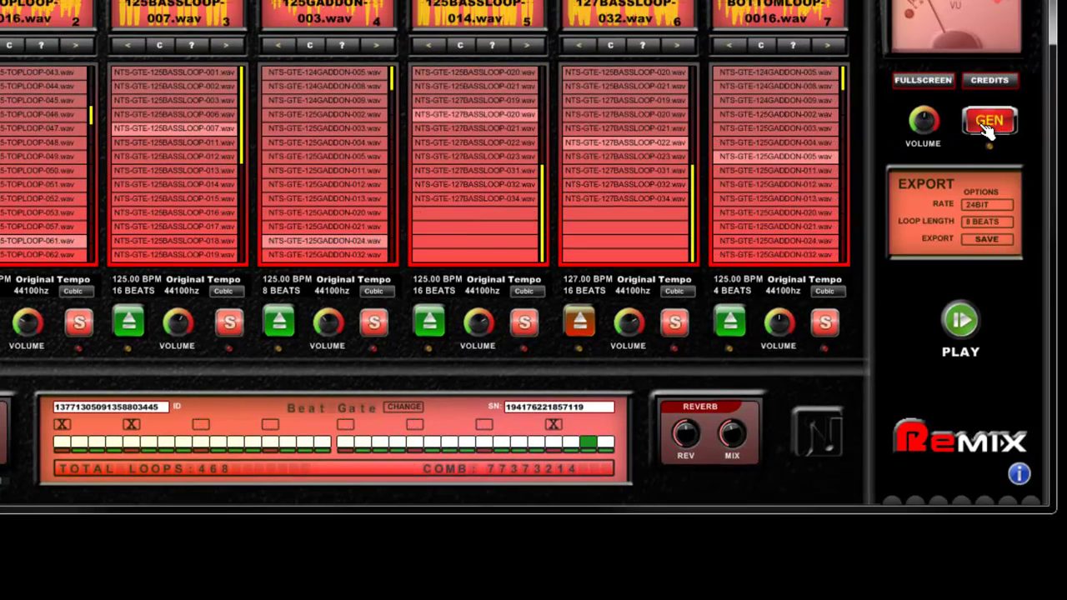
pyautogui.click(988, 125)
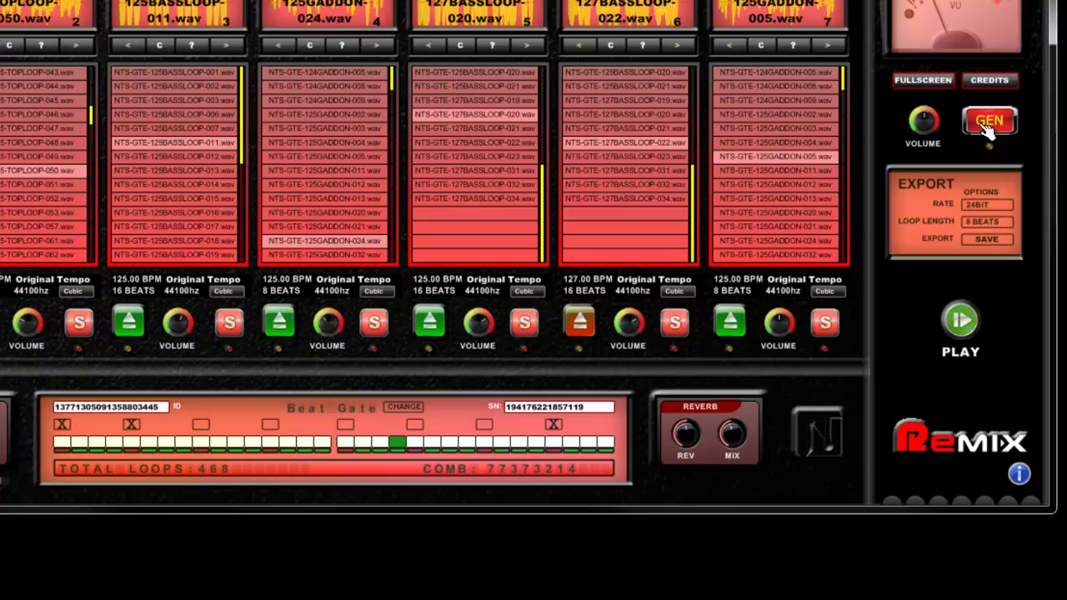
pyautogui.click(988, 125)
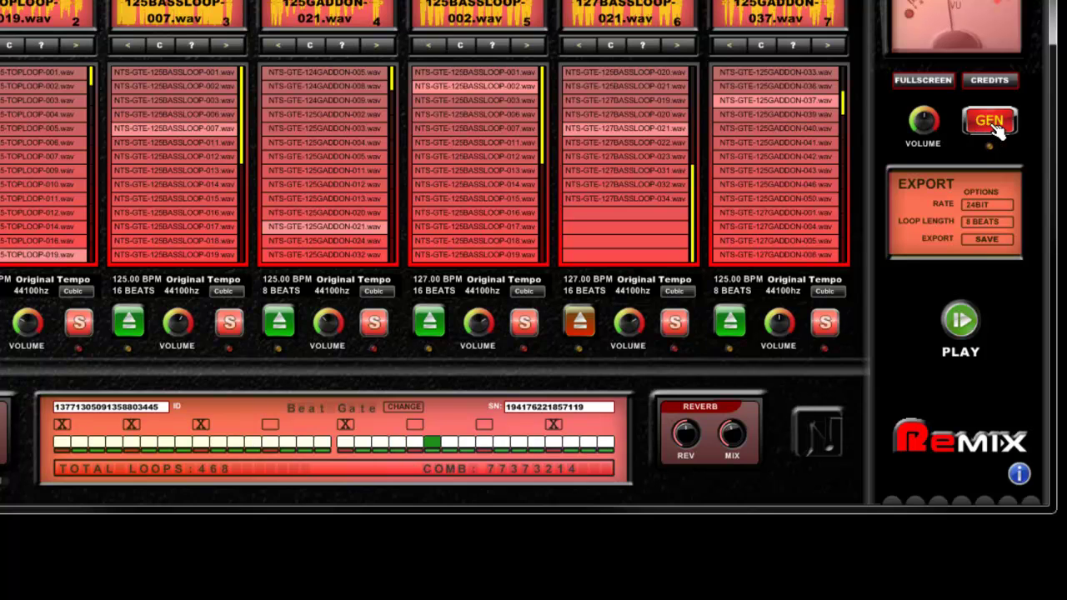
pyautogui.click(992, 123)
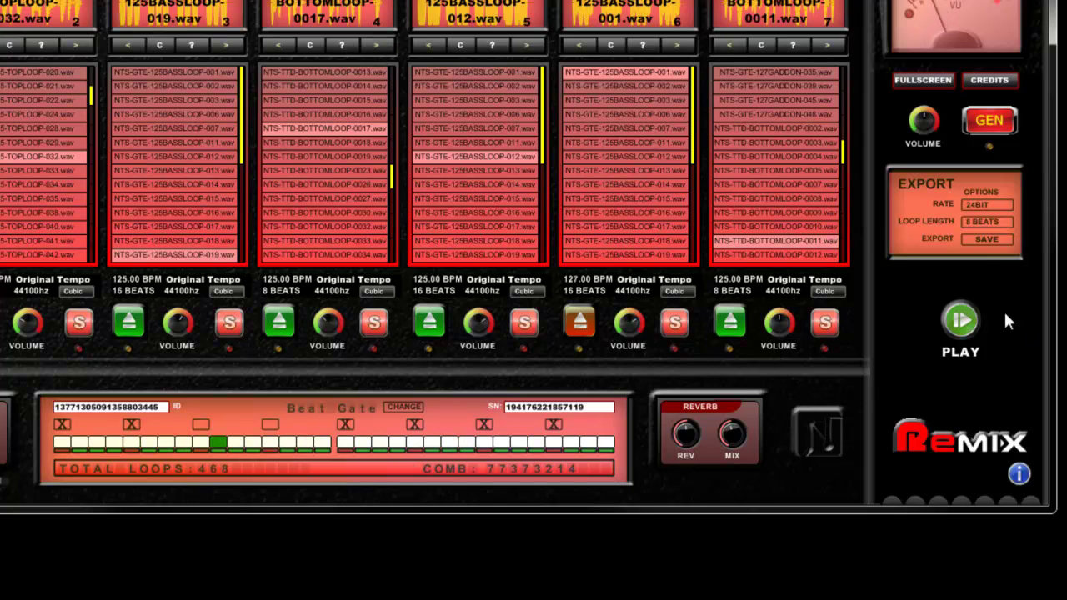
# Step: Stop playback and lower the project tempo to 112 BPM
pyautogui.click(961, 321)
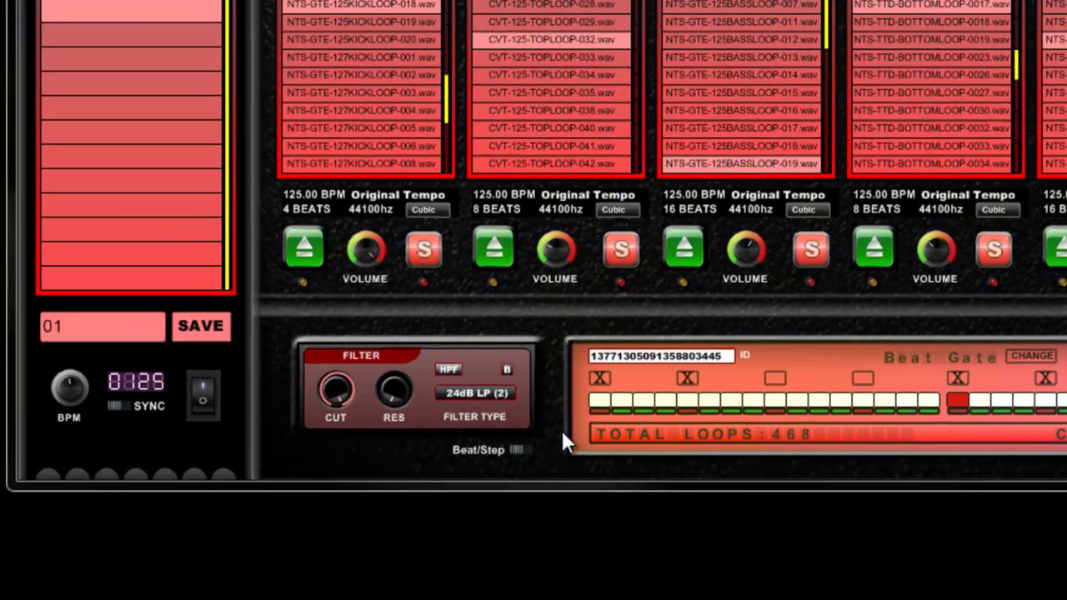
pyautogui.moveTo(72, 381); pyautogui.dragTo(70, 425)
pyautogui.moveTo(73, 386); pyautogui.dragTo(65, 440)
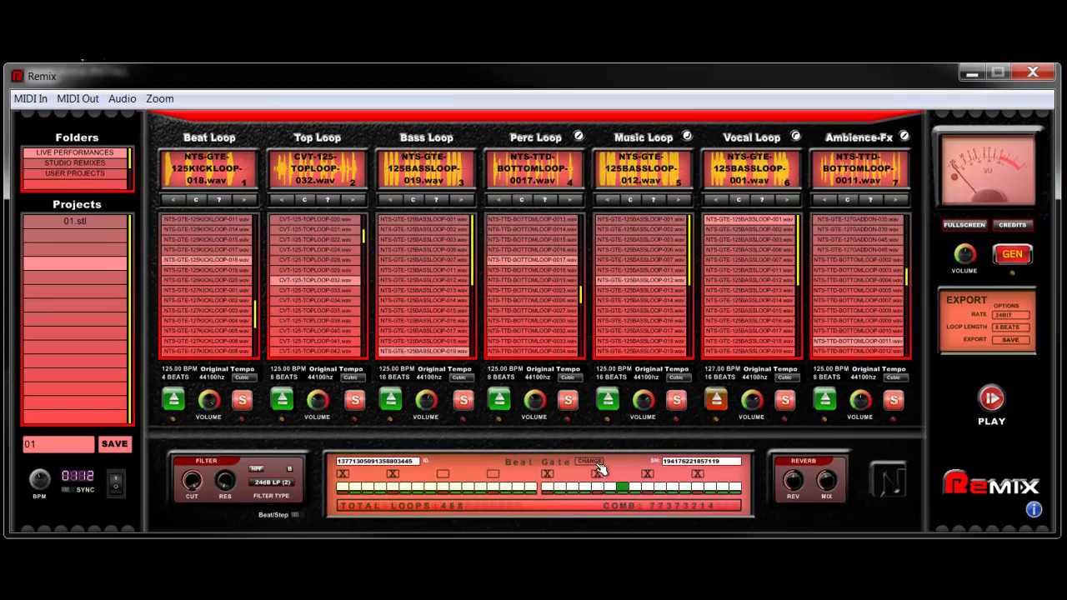
# Step: Switch the Beat Gate mode from CHANGE to KEEP and clear all of its enabled boxes
pyautogui.click(600, 470)
pyautogui.click(609, 492)
pyautogui.click(343, 474)
pyautogui.click(392, 474)
pyautogui.click(547, 475)
pyautogui.click(597, 474)
pyautogui.click(647, 474)
pyautogui.click(697, 474)
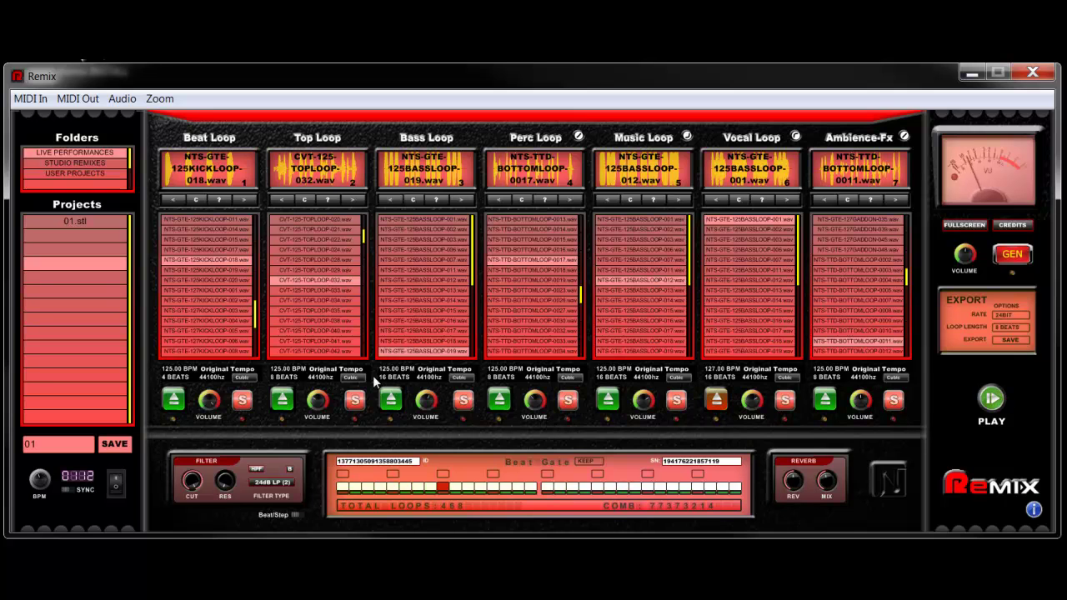
# Step: Audition the mix at tempos of 79 BPM and 60 BPM
pyautogui.click(1003, 398)
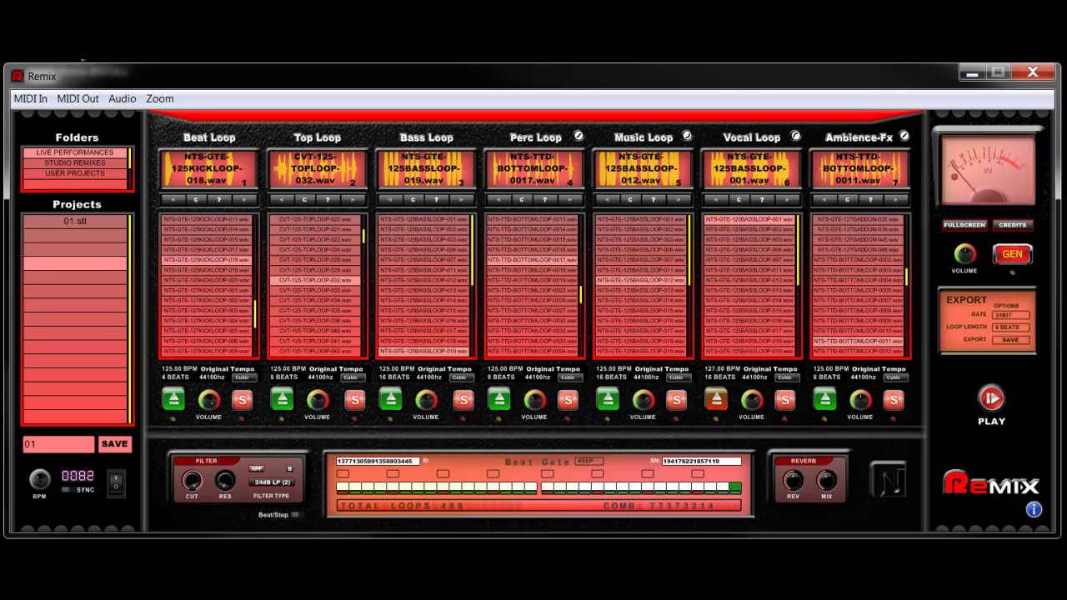
pyautogui.click(992, 399)
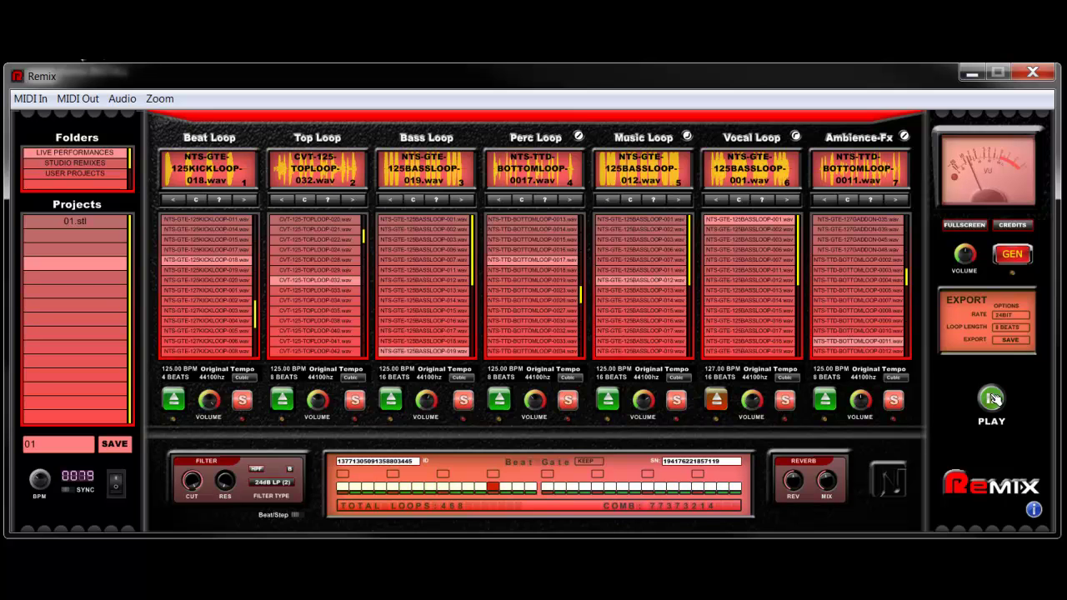
pyautogui.click(992, 398)
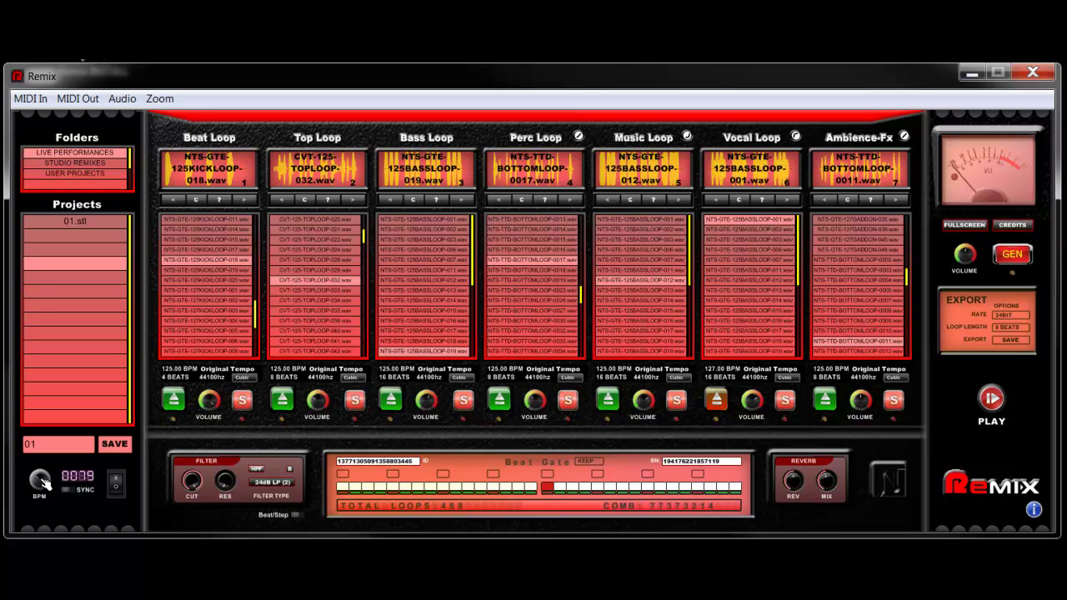
pyautogui.moveTo(32, 507); pyautogui.dragTo(27, 528)
pyautogui.press('space')
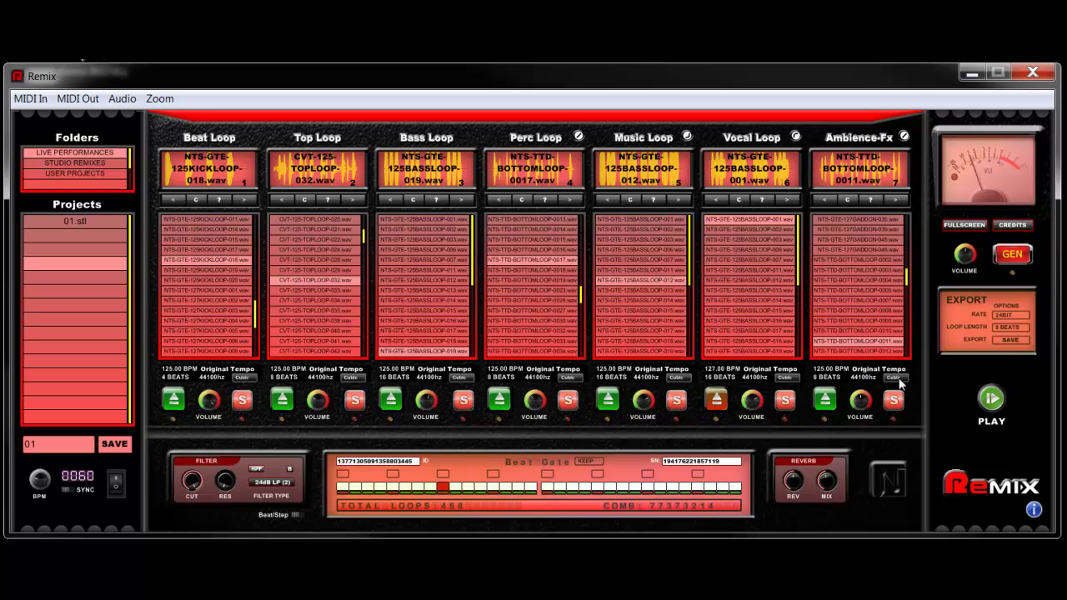
pyautogui.click(992, 398)
# Step: Audition the mix at 85 BPM, and set the project tempo to 128 BPM and play the mix at that speed
pyautogui.moveTo(44, 482); pyautogui.dragTo(37, 403)
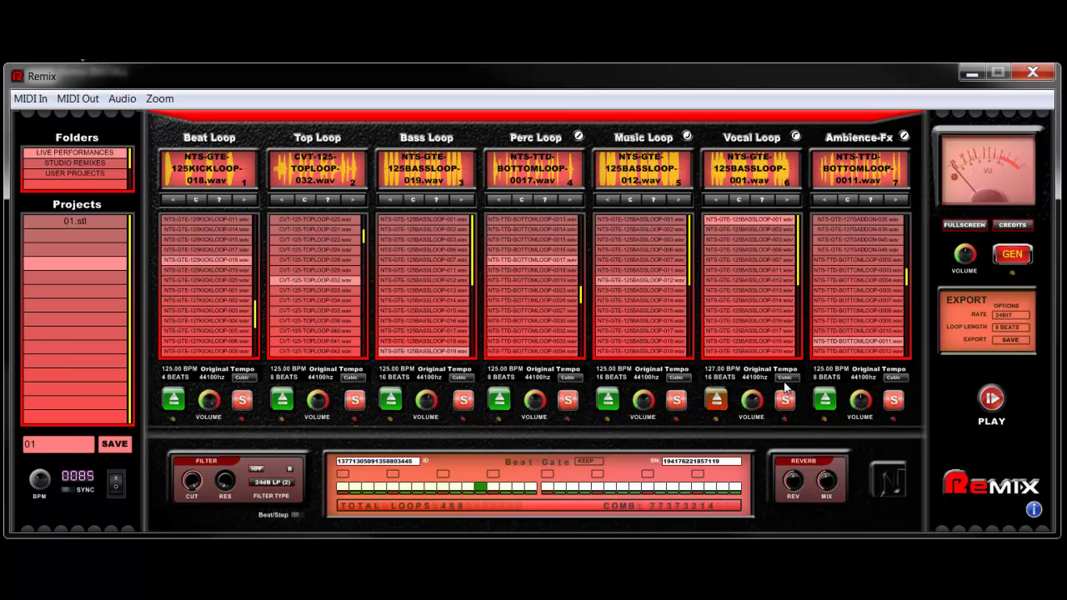
pyautogui.click(985, 397)
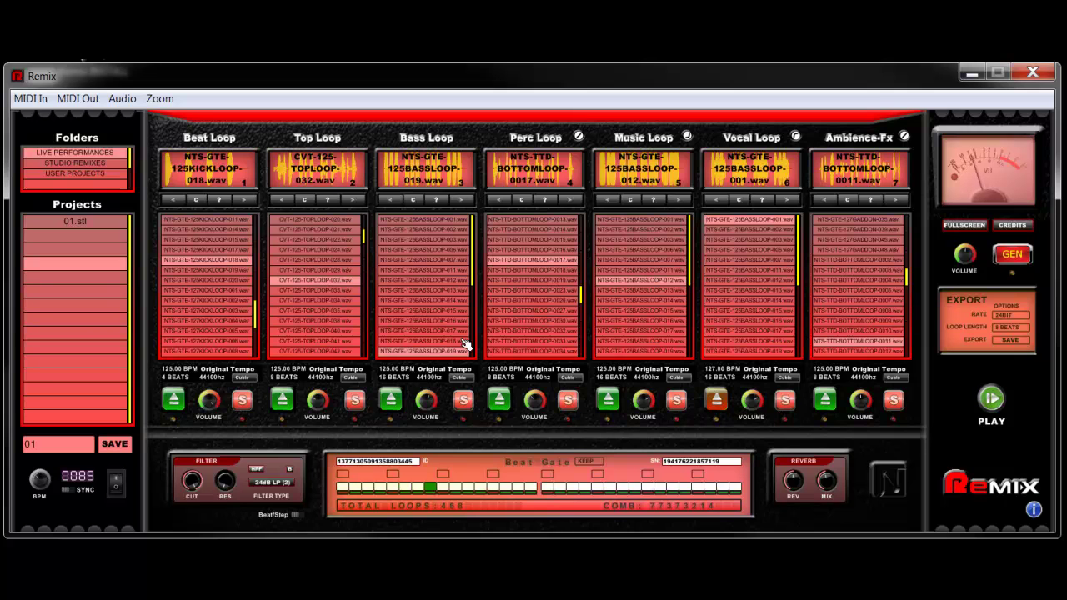
pyautogui.press('space')
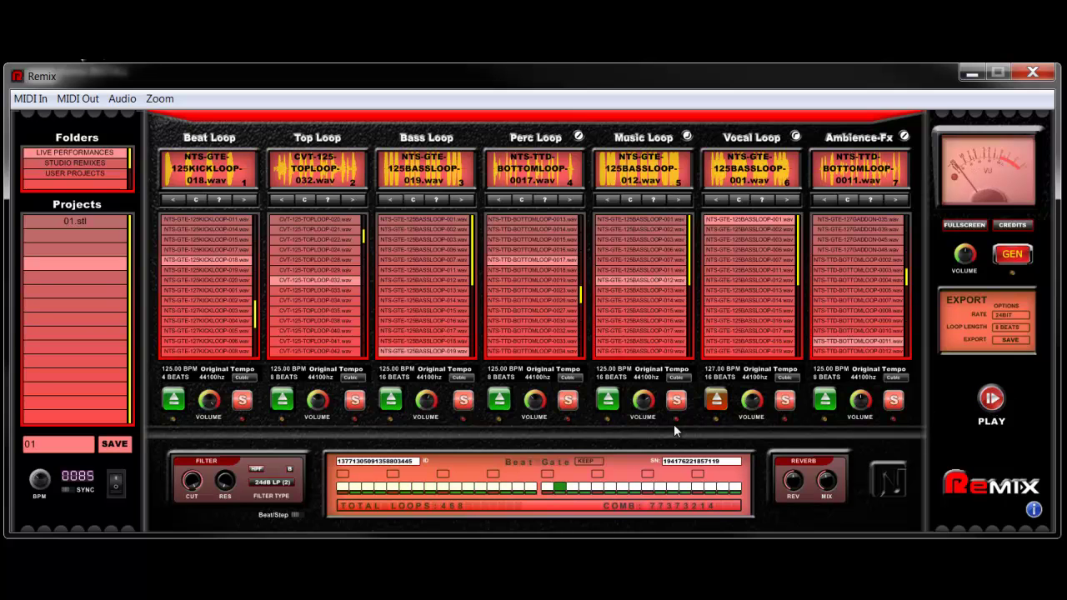
pyautogui.moveTo(39, 481); pyautogui.dragTo(52, 310)
pyautogui.click(997, 398)
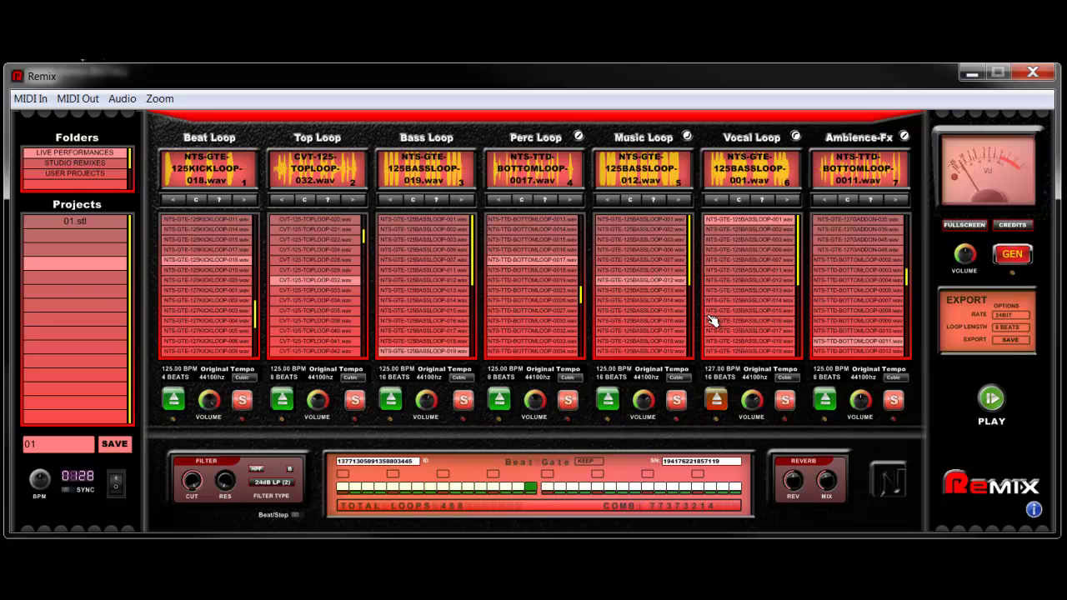
pyautogui.click(993, 400)
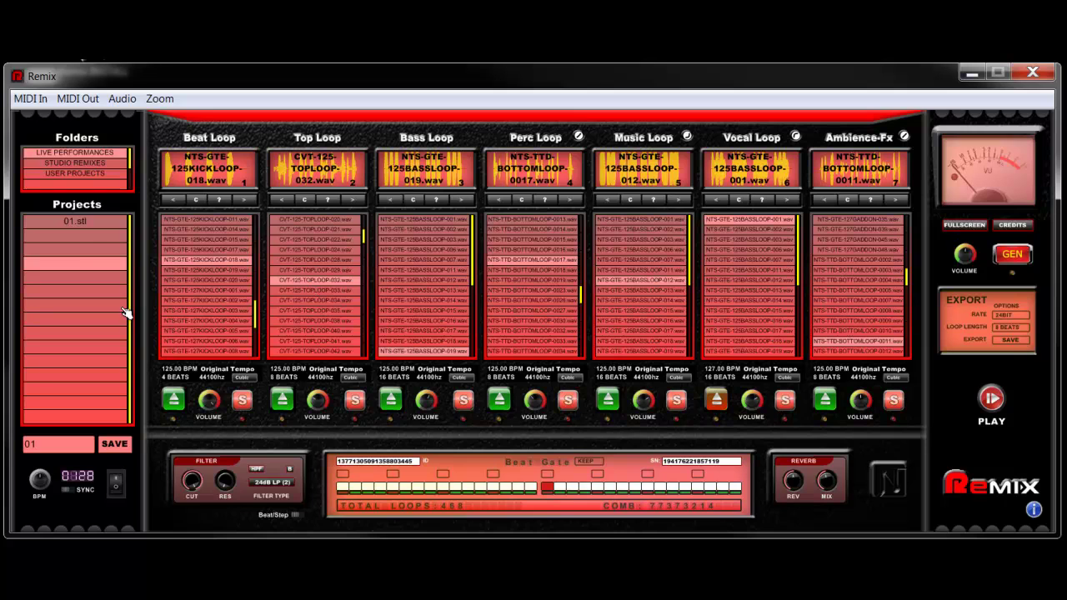
# Step: Save the current mix as project "02" in the empty slot below 01.stl in the LIVE PERFORMANCES folder
pyautogui.click(90, 240)
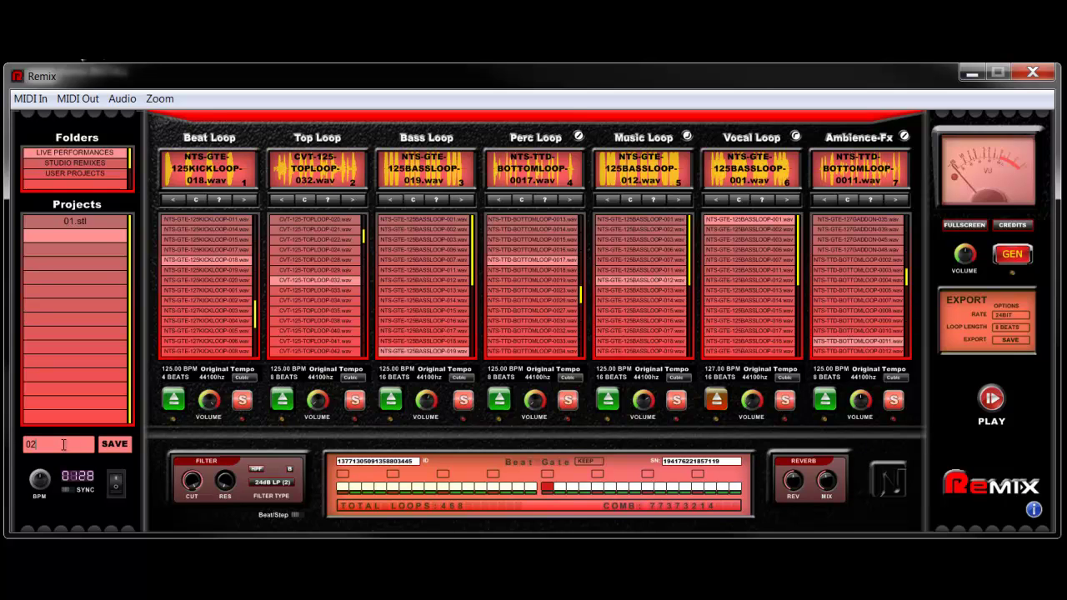
pyautogui.click(117, 446)
pyautogui.click(542, 347)
# Step: Load project 01.stl, and reload project 02.stl
pyautogui.click(78, 222)
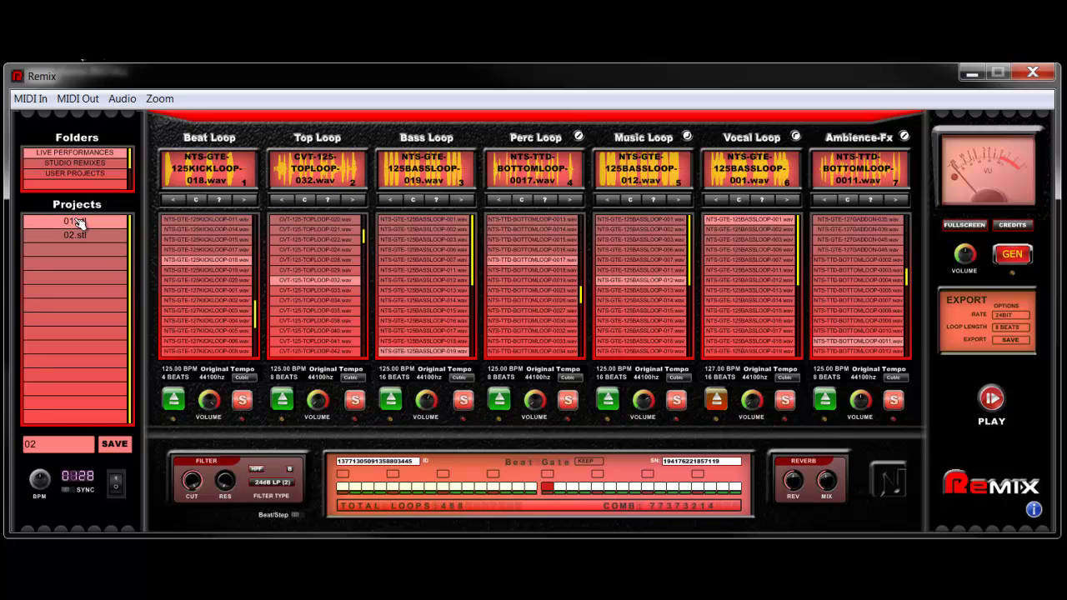
pyautogui.click(546, 348)
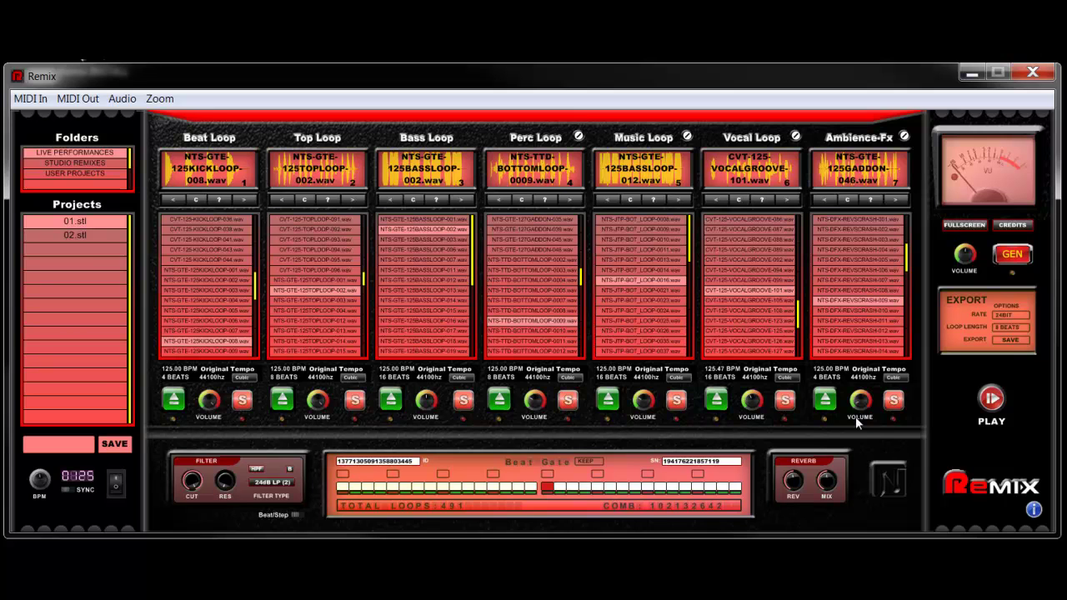
pyautogui.click(75, 236)
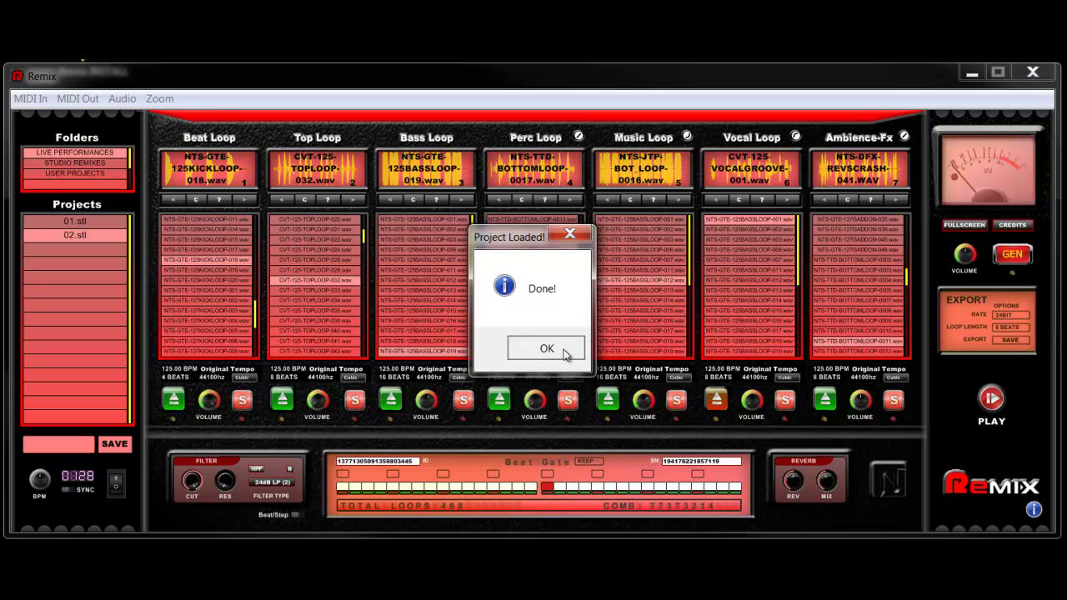
pyautogui.click(564, 352)
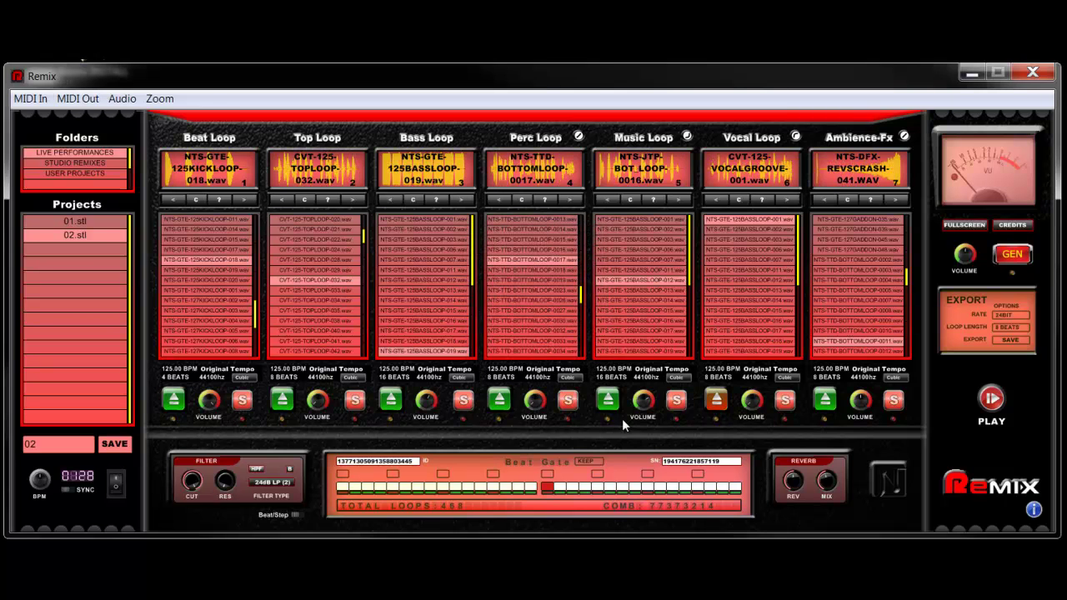